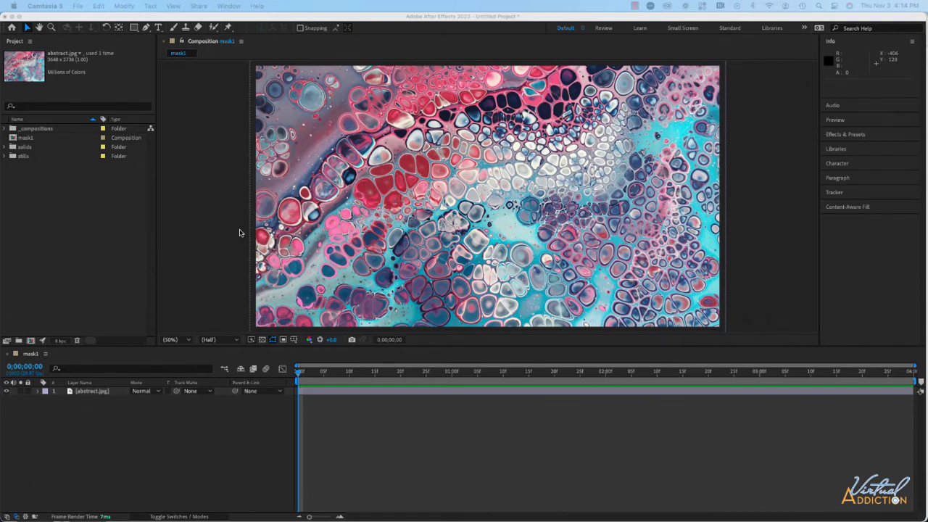
Create a 1920x1080 dark purple solid, Dark Purple Solid 1, above abstract.jpg.
key(super+y)
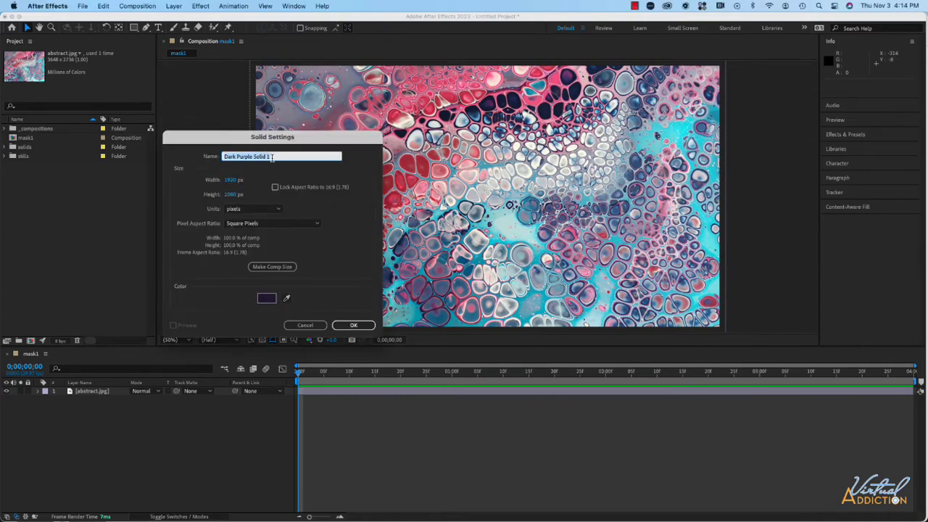
click(354, 325)
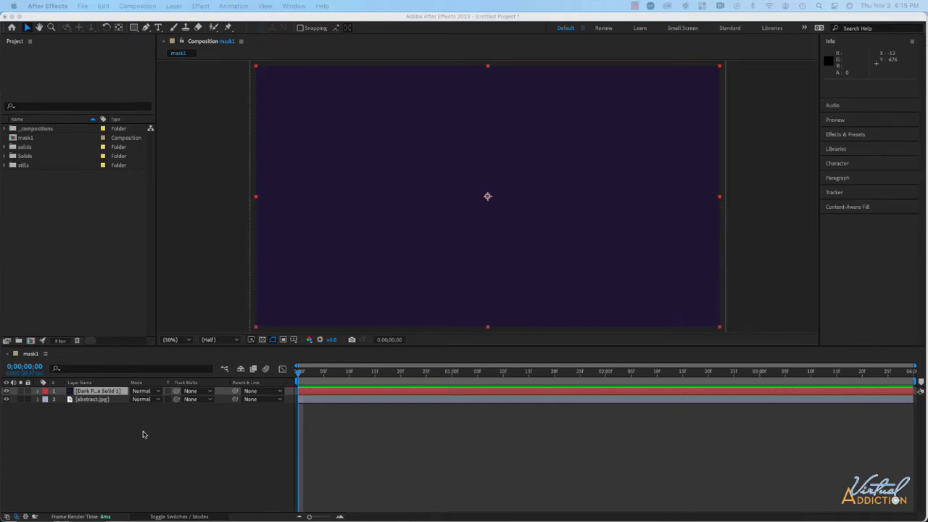
Draw a rectangular mask on Dark Purple Solid 1, left of the frame centre.
click(117, 395)
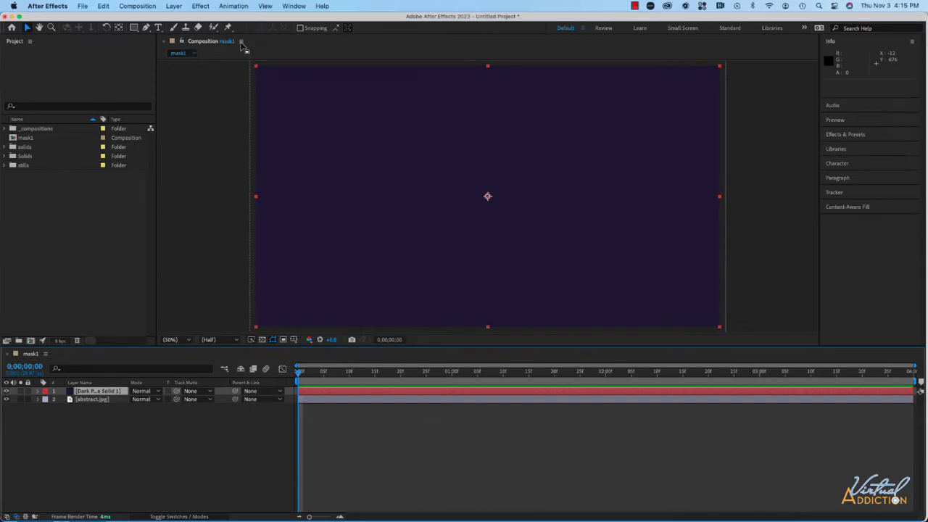
click(133, 27)
drag(351, 114, 476, 251)
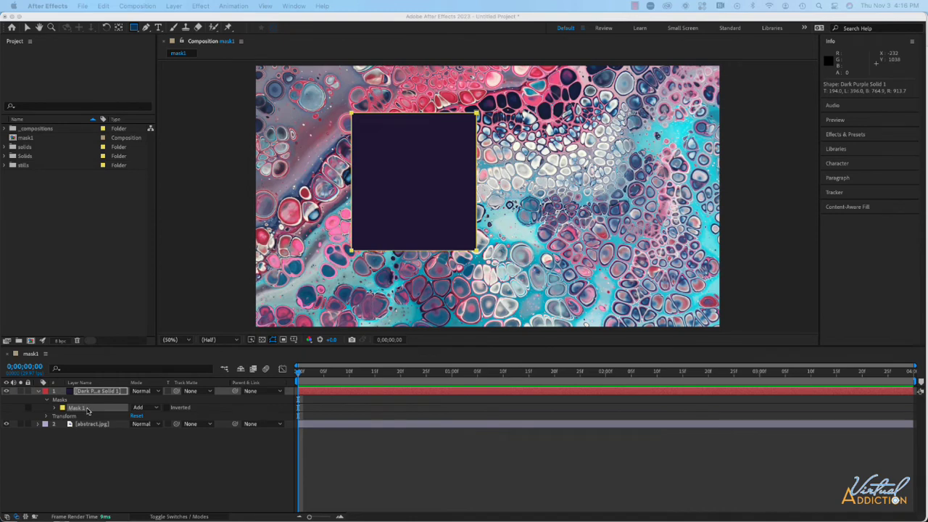
Invert Mask 1 so abstract.jpg shows through the square window.
click(168, 409)
click(168, 408)
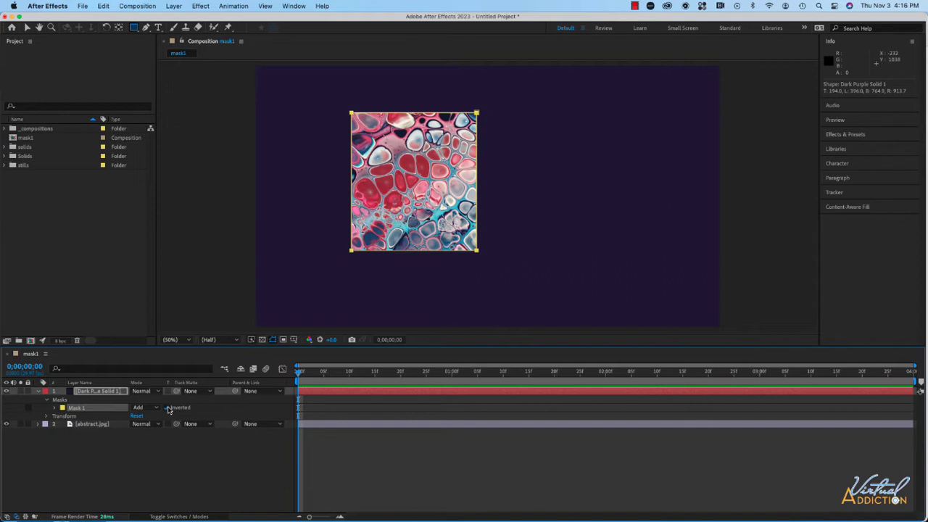
click(168, 408)
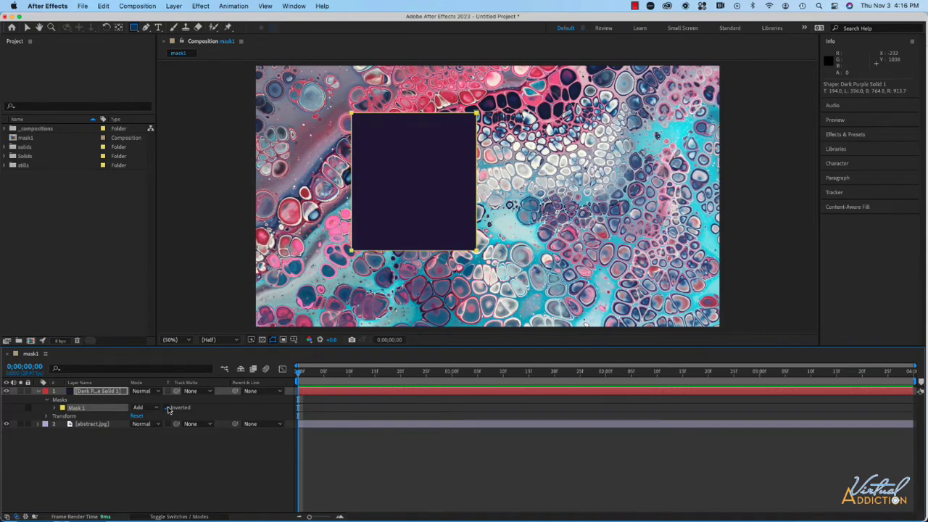
click(168, 409)
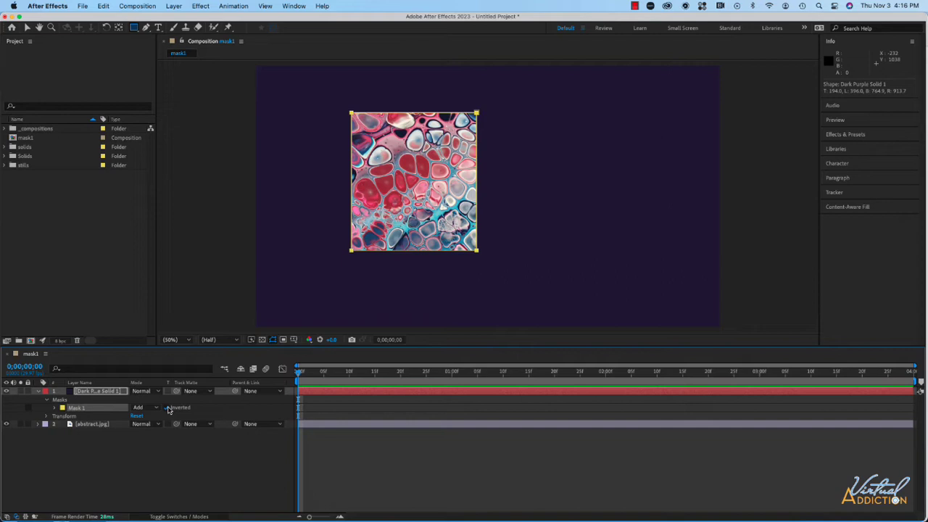
click(168, 409)
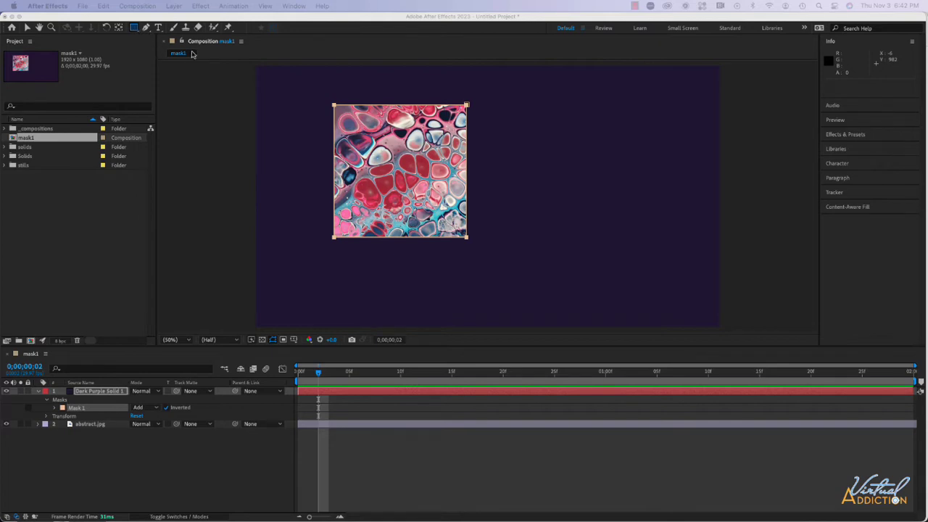
Draw an elliptical Mask 2 below-right of the square and leave both masks uninverted.
click(299, 48)
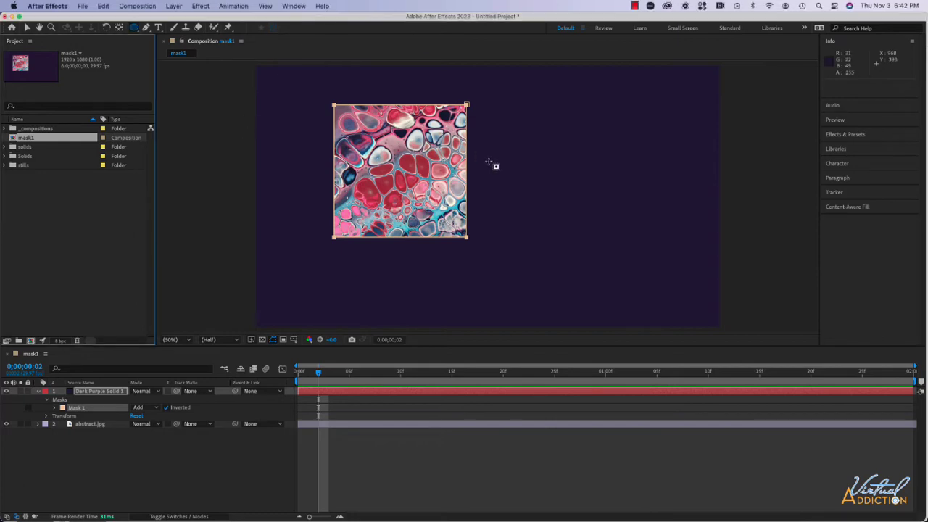
drag(425, 187, 544, 306)
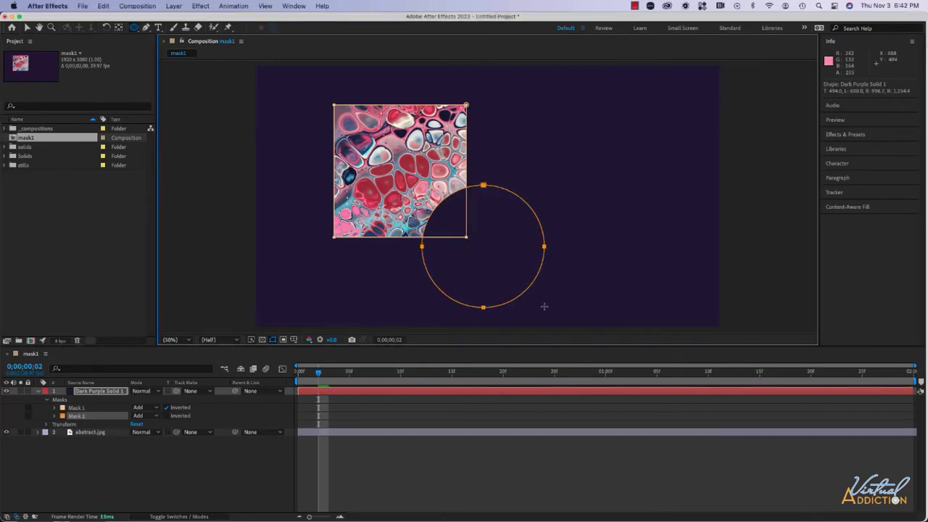
click(167, 416)
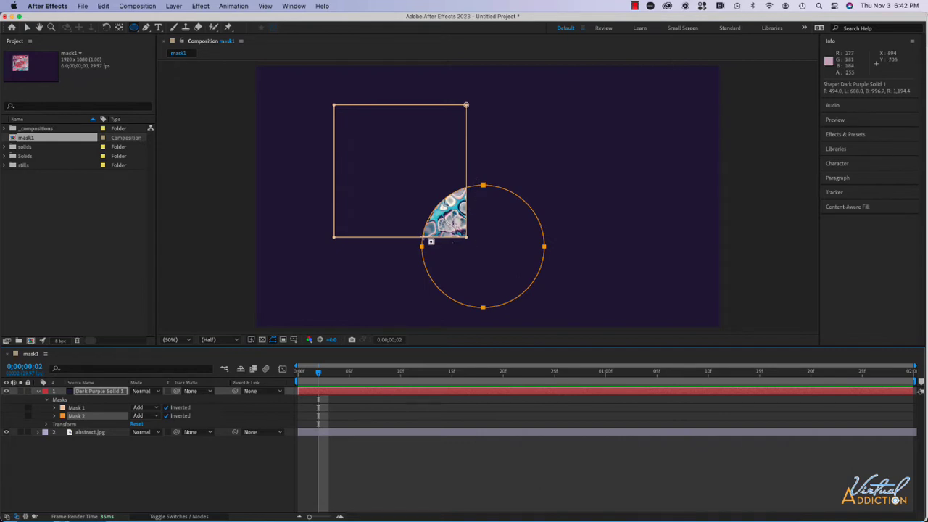
click(167, 415)
click(167, 416)
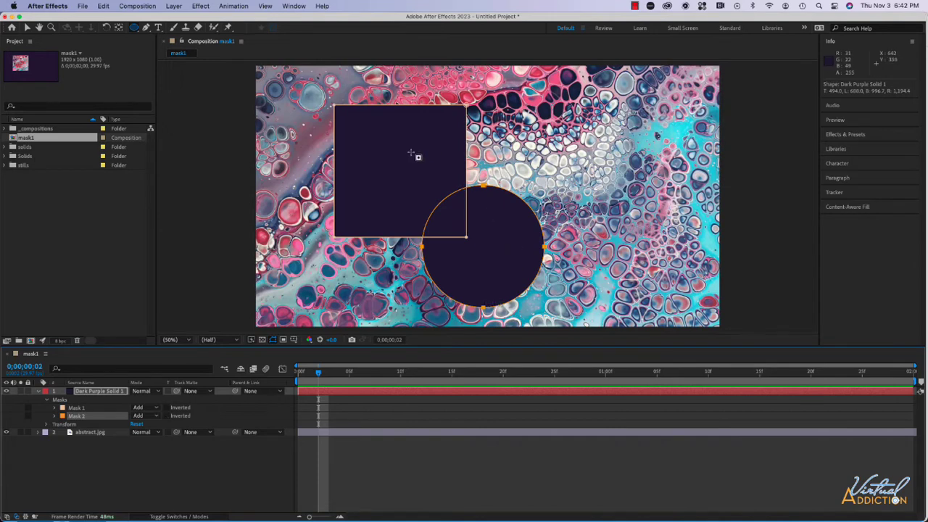
Set Mask 2's mode to Subtract so the circle notches the square.
click(146, 416)
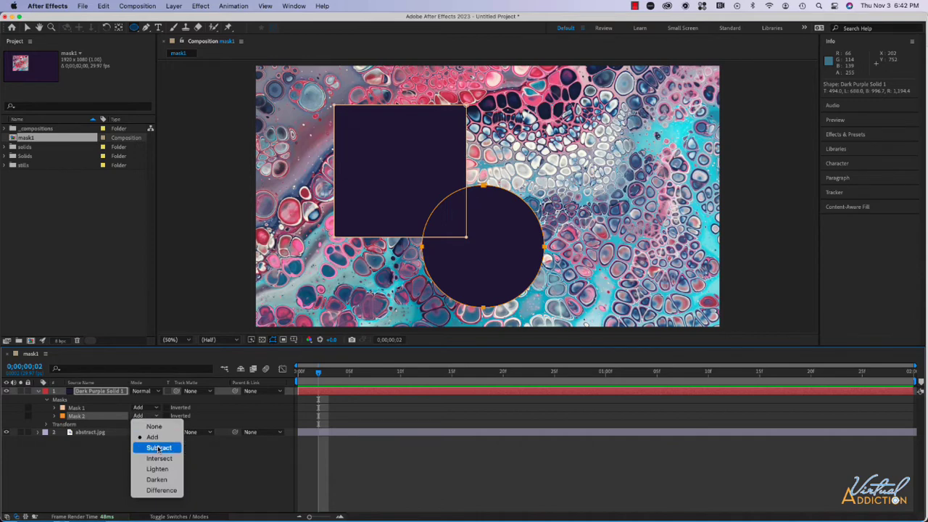
click(158, 448)
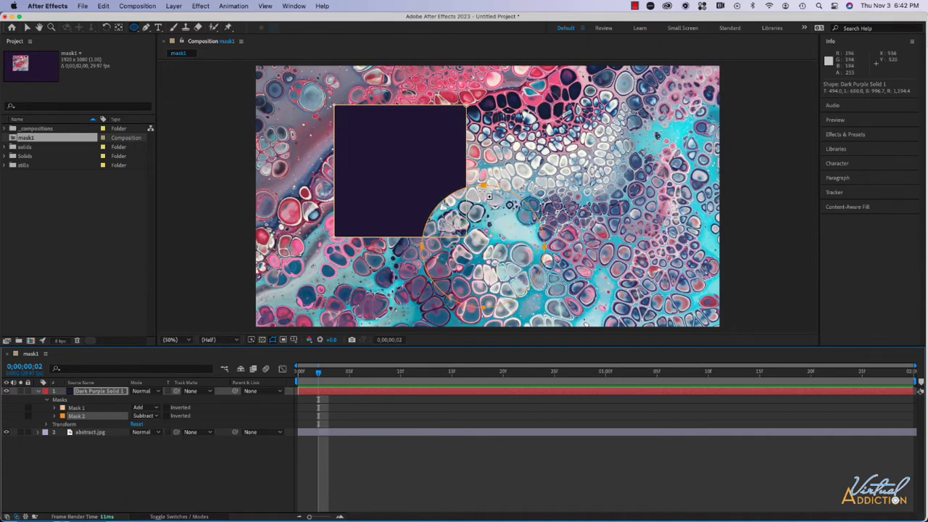
click(80, 418)
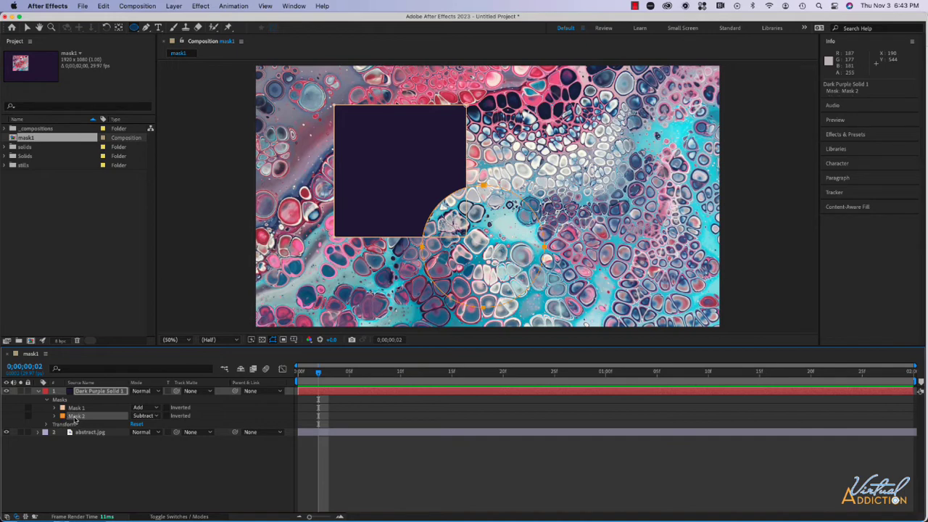
Rename the masks to 'Mask circle' and 'Mask square'.
key(Return)
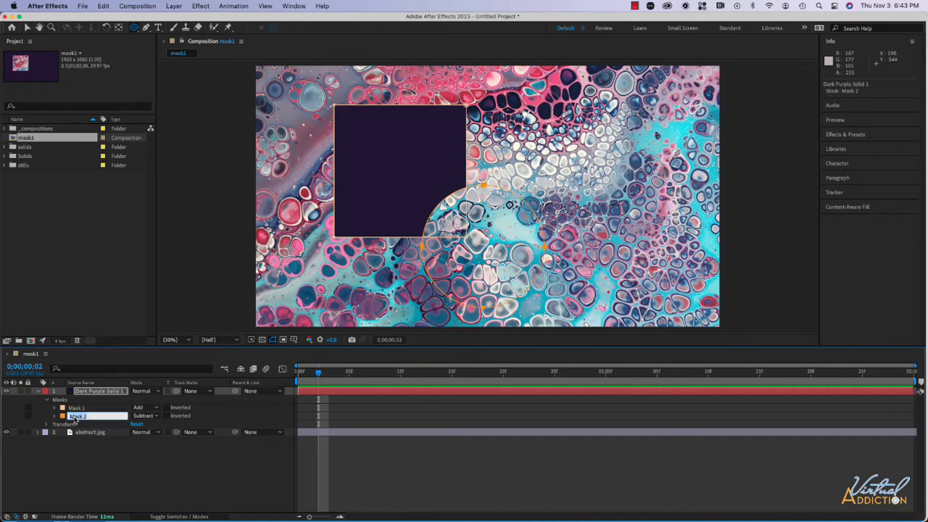
key(Right)
key(BackSpace)
text(circle)
click(85, 410)
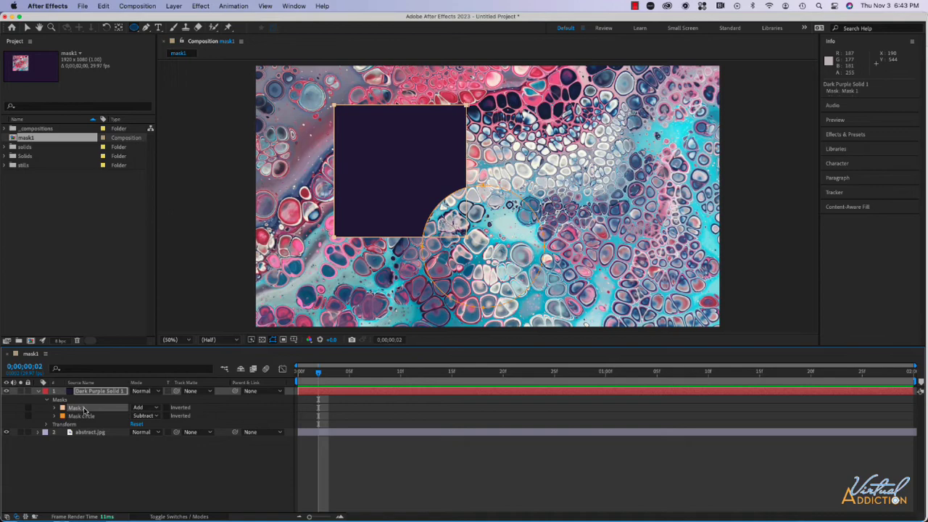
key(Return)
text(Mask square)
key(Return)
Change Mask circle's mode to Intersect, then to Difference.
click(145, 416)
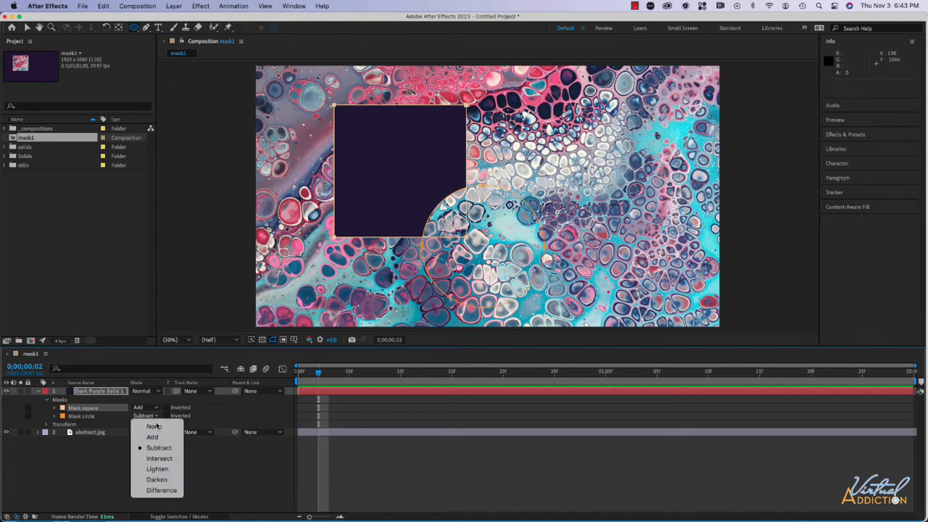
click(158, 460)
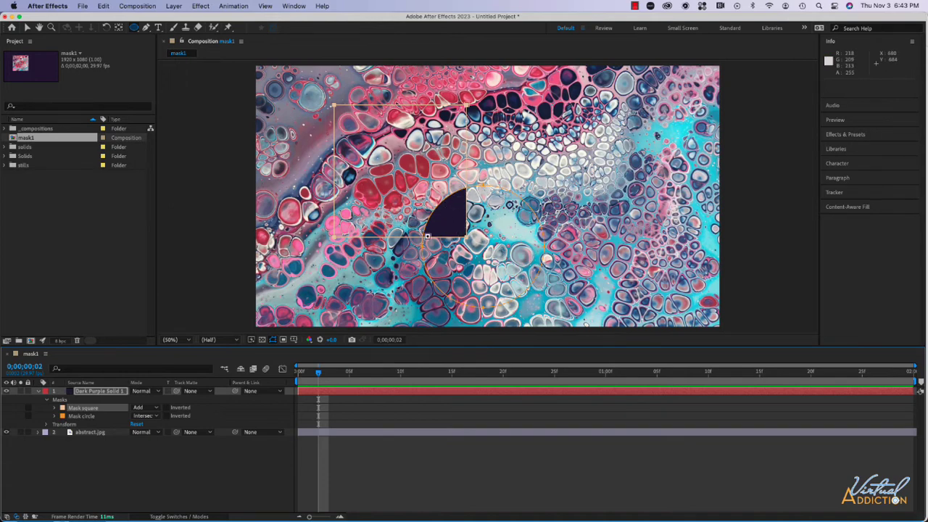
click(155, 418)
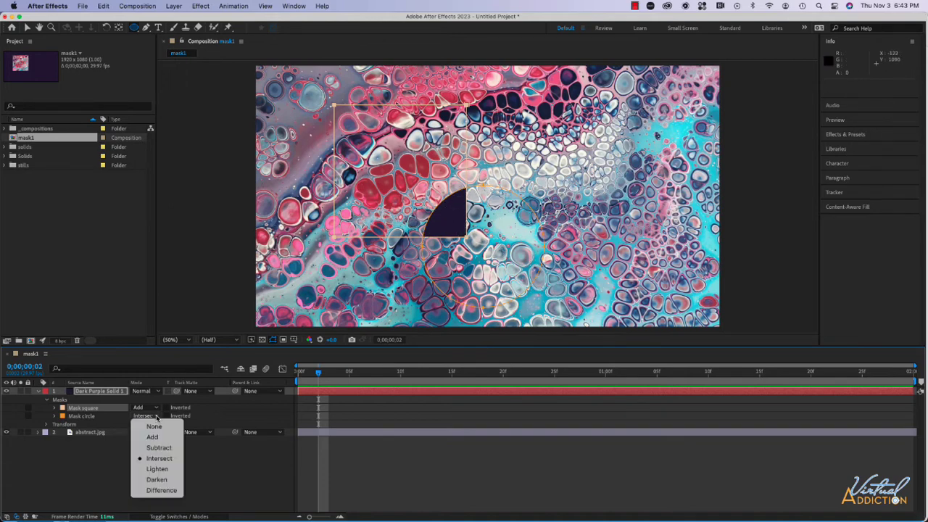
click(161, 491)
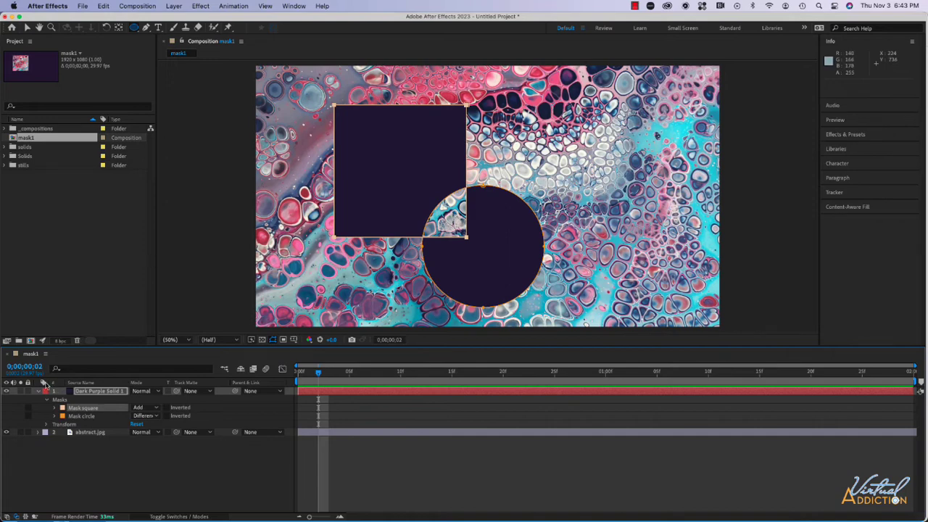
Free Transform Mask circle and move it to the right of the square, no overlap.
click(27, 29)
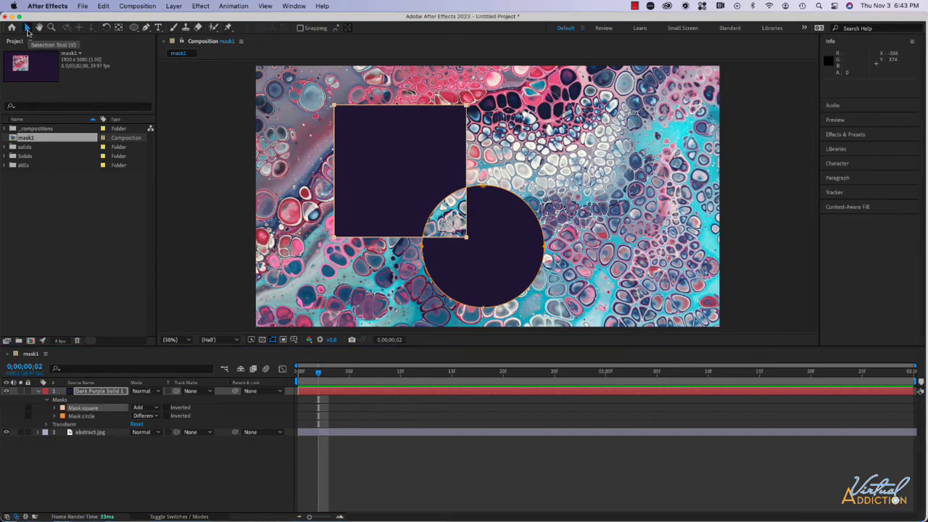
click(485, 269)
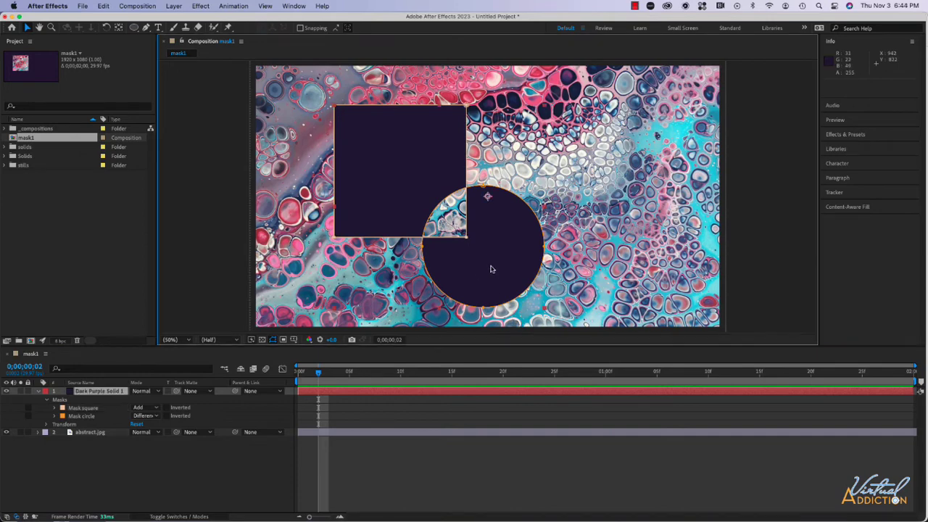
click(483, 309)
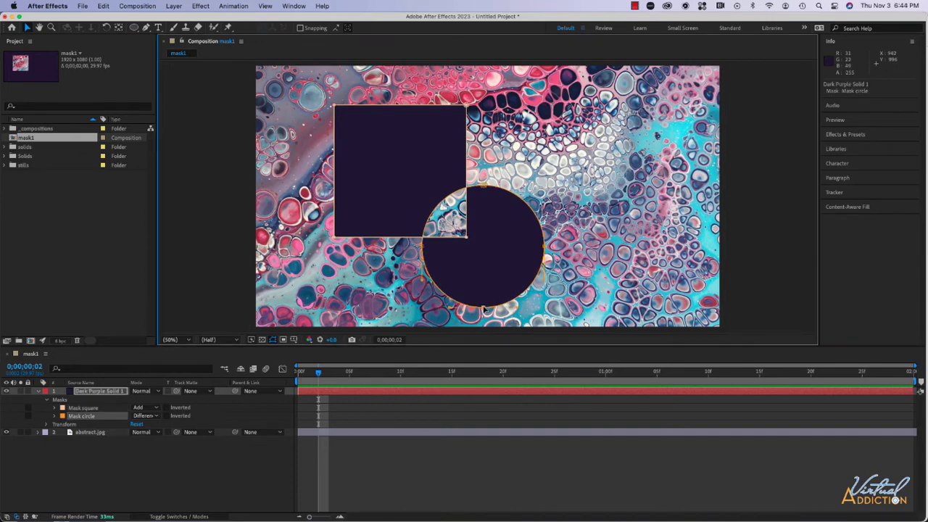
mouse_move(483, 310)
mouse_down()
mouse_move(484, 272)
mouse_move(489, 303)
mouse_up()
key(super+z)
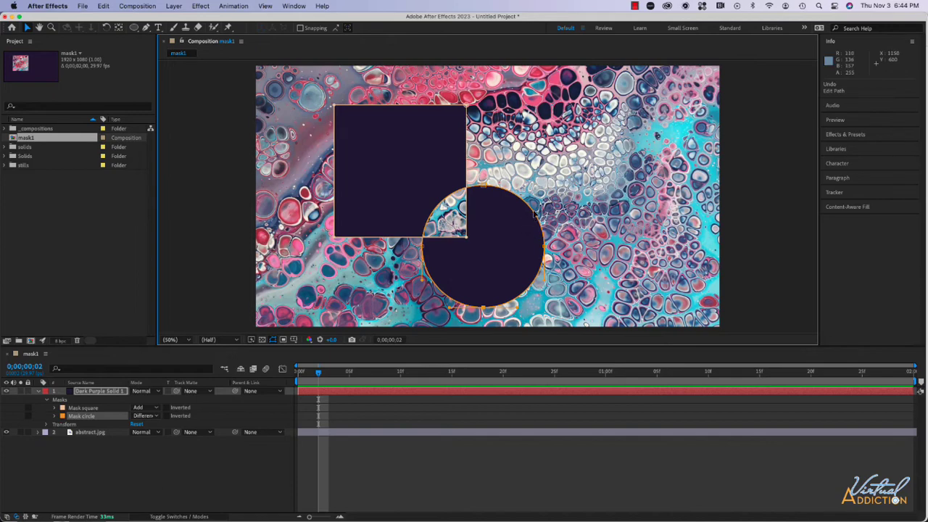
double_click(535, 214)
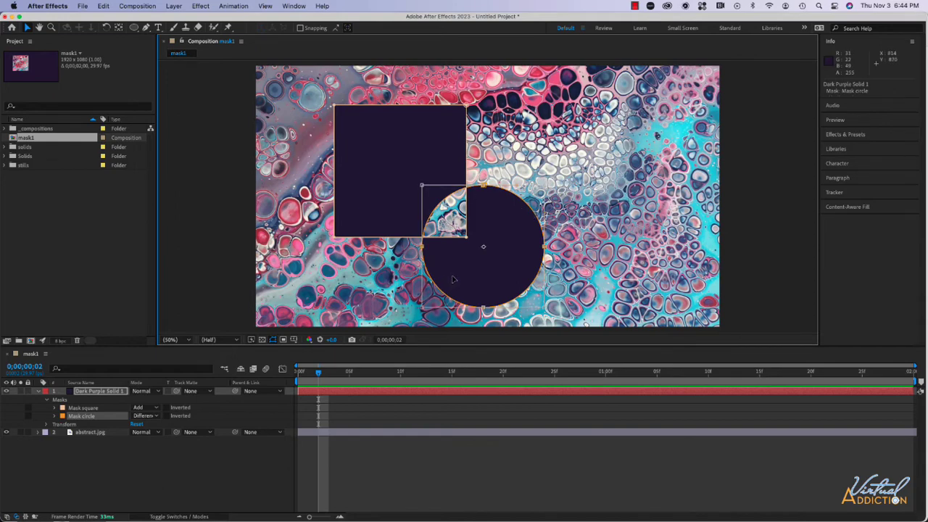
drag(453, 279, 405, 235)
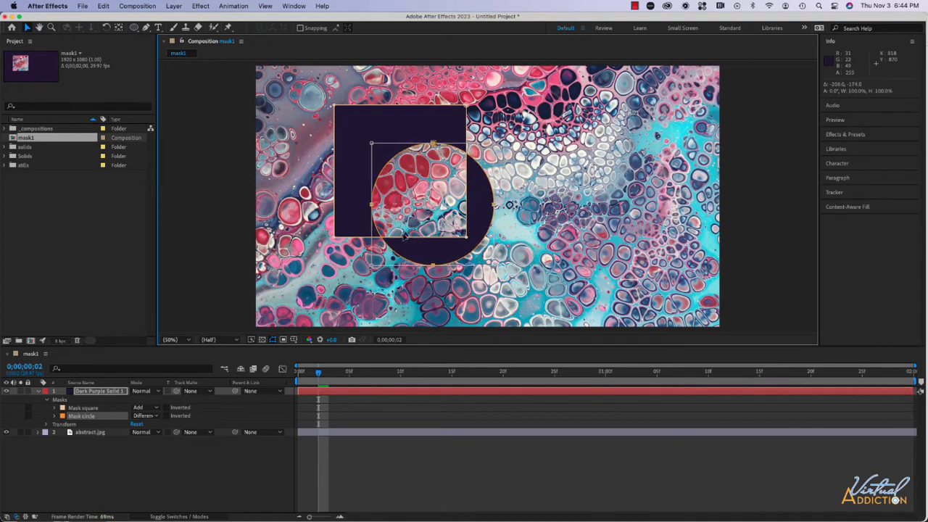
click(272, 340)
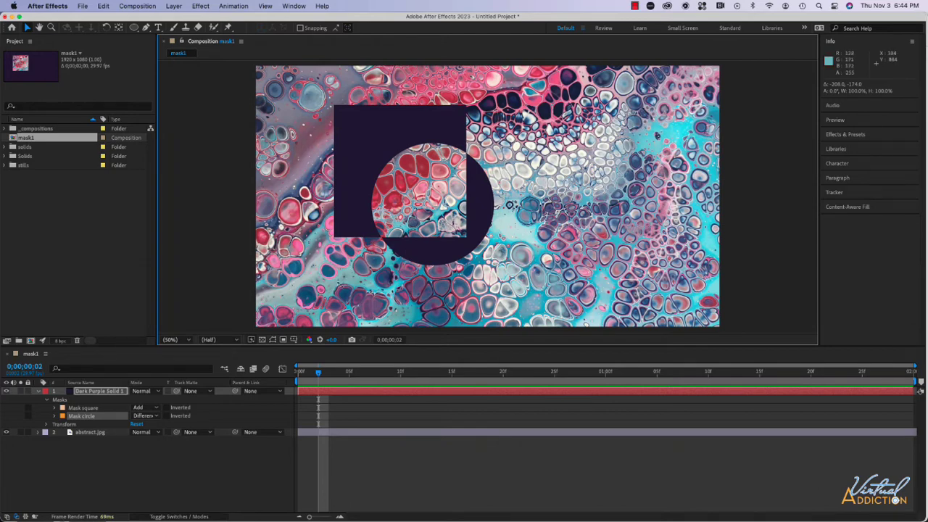
click(273, 340)
drag(428, 255, 556, 223)
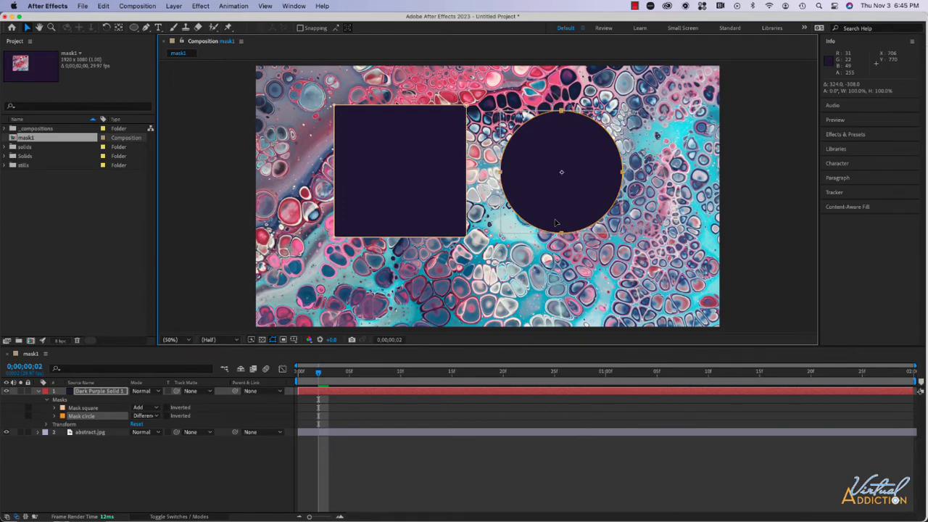
Keyframe Mask circle's path at 0s and add a second path keyframe at one second.
click(55, 417)
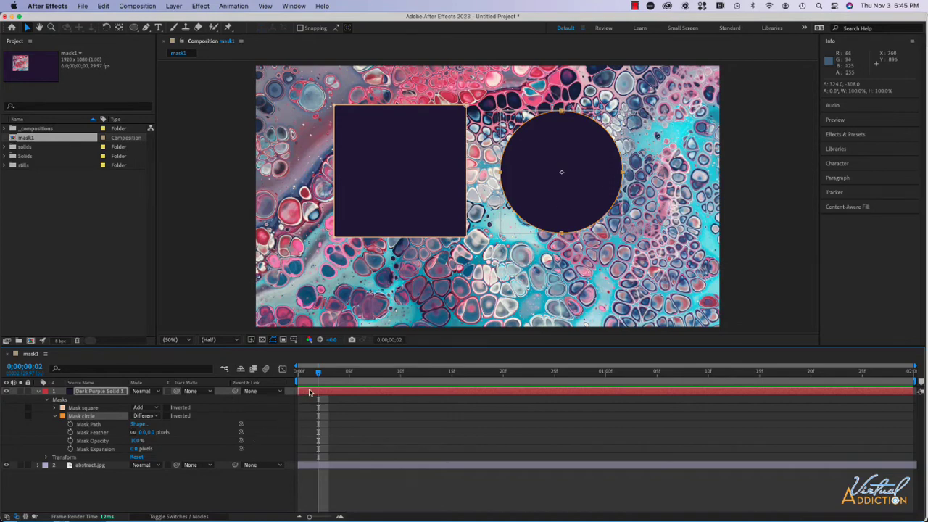
drag(317, 374, 300, 377)
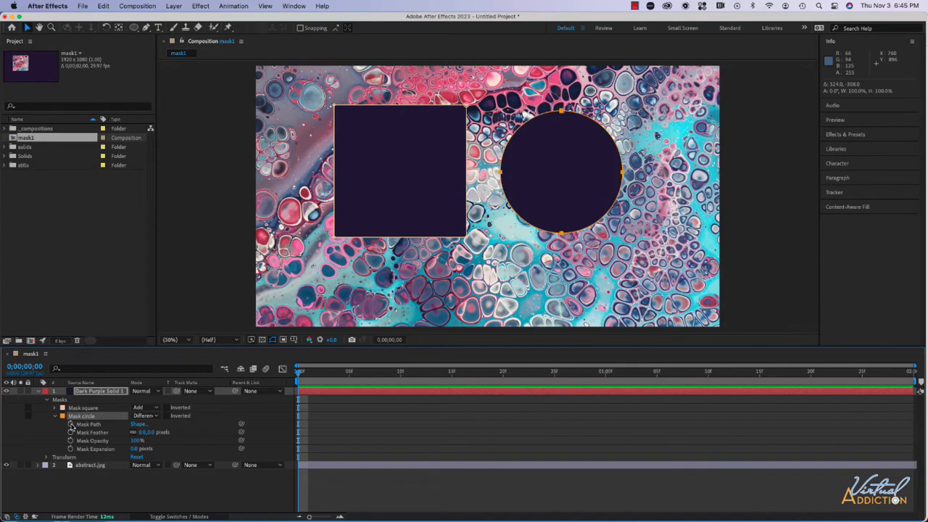
click(71, 423)
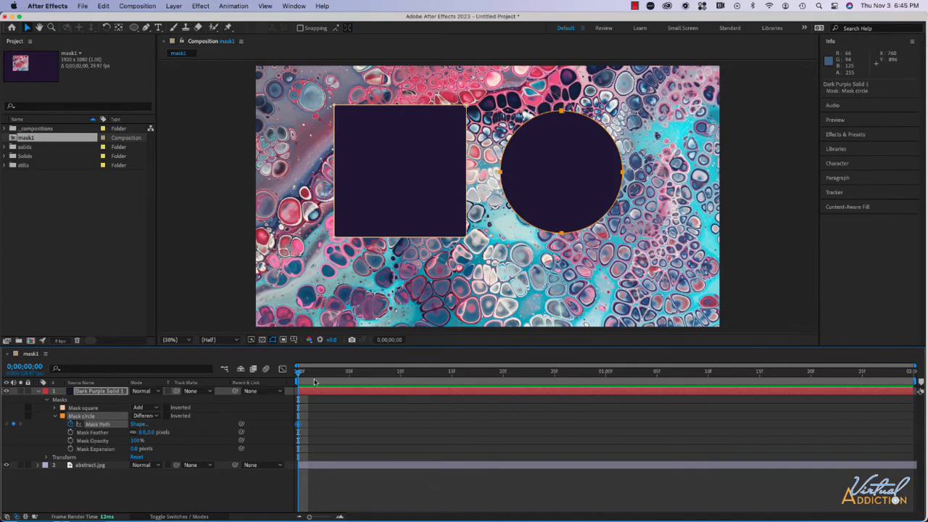
drag(299, 373, 605, 374)
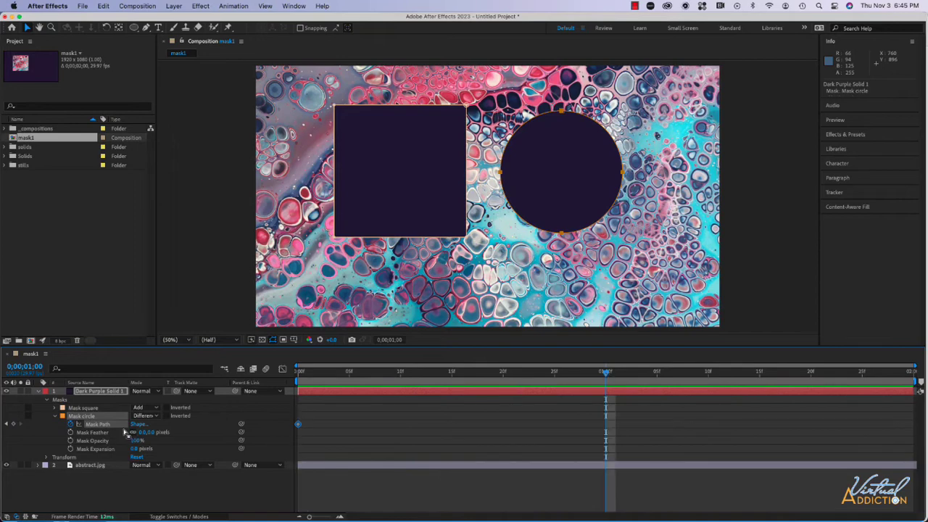
click(561, 235)
key(alt+shift+m)
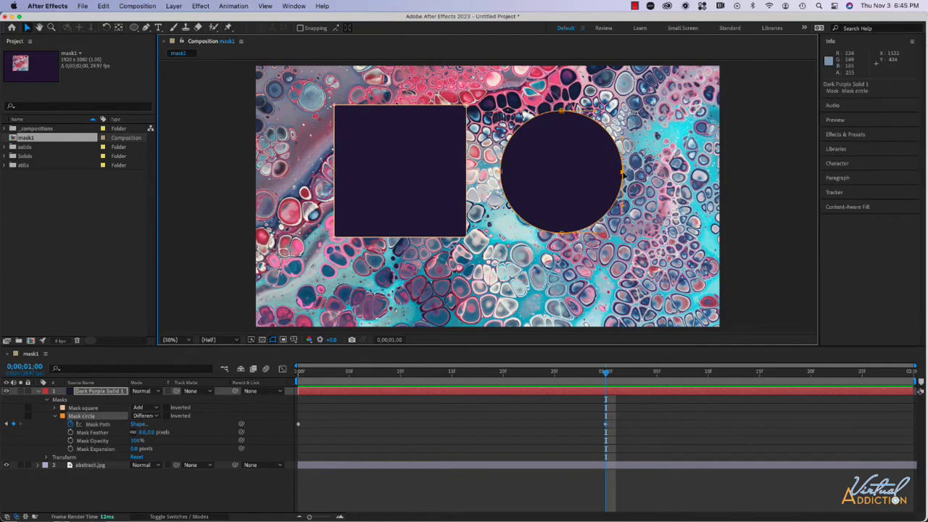
Reshape the circle into a bean shape at one second and preview the morph.
drag(623, 174, 555, 172)
mouse_move(558, 209)
mouse_down()
mouse_move(552, 215)
mouse_move(576, 207)
mouse_up()
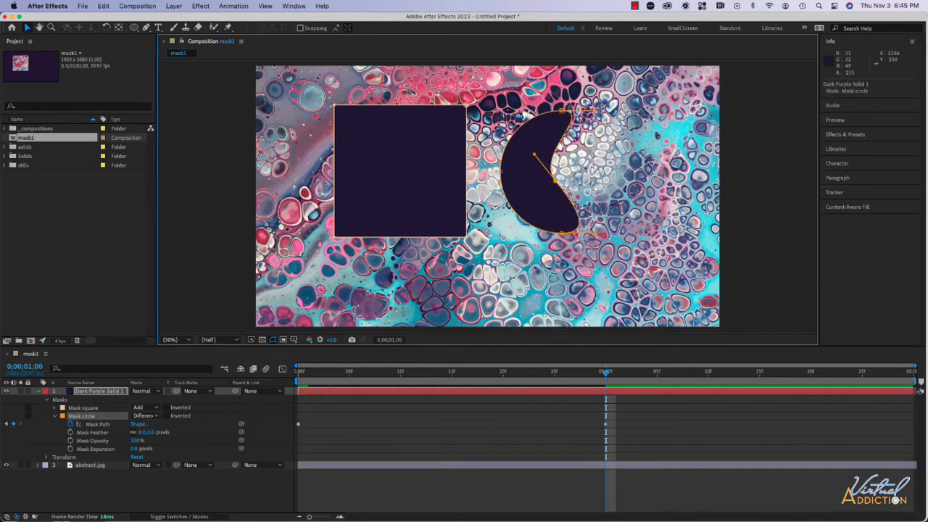
drag(572, 113, 591, 134)
drag(562, 373, 297, 374)
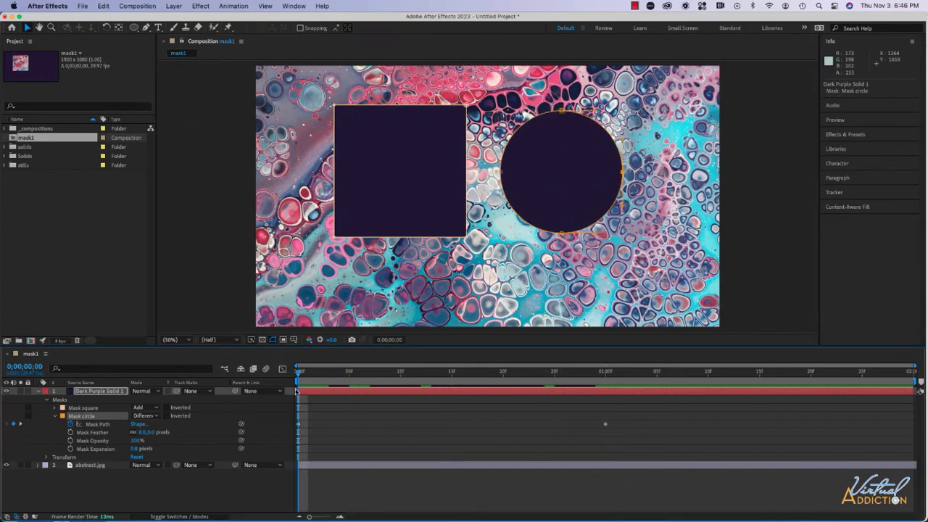
key(space)
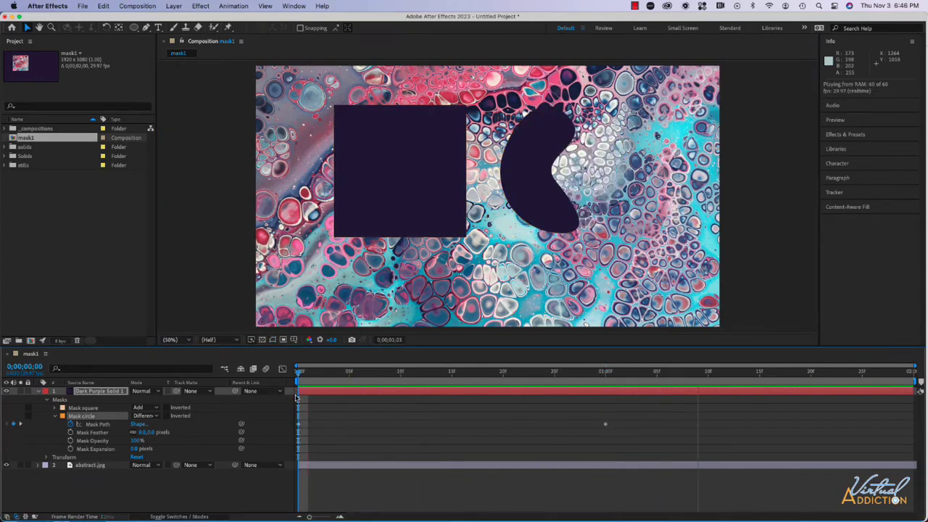
Paste the starting circle keyframe at the last frame so it morphs back, and preview.
drag(320, 420, 283, 427)
key(super+c)
drag(841, 374, 906, 372)
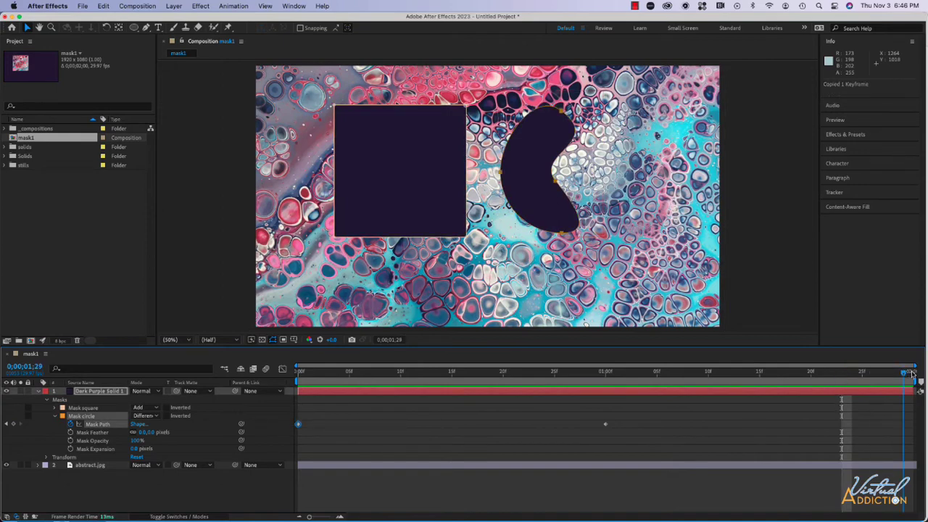
key(super+v)
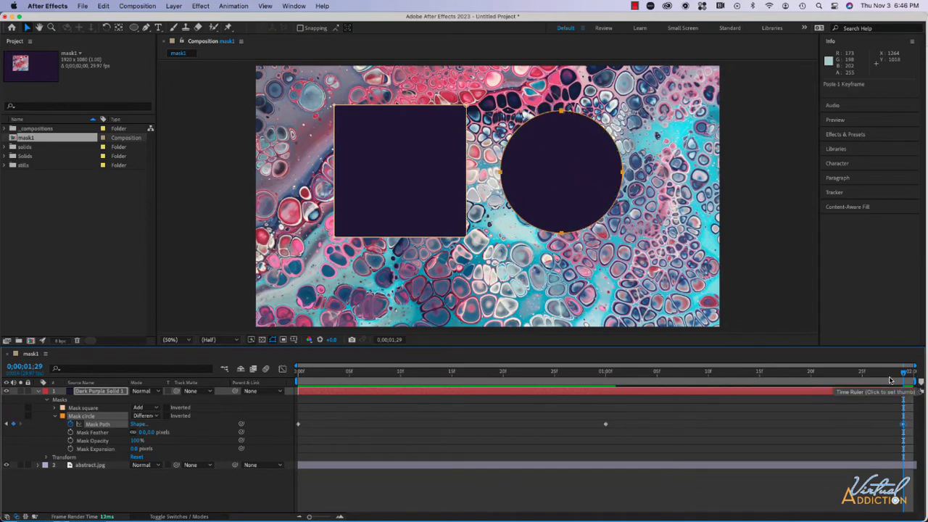
key(space)
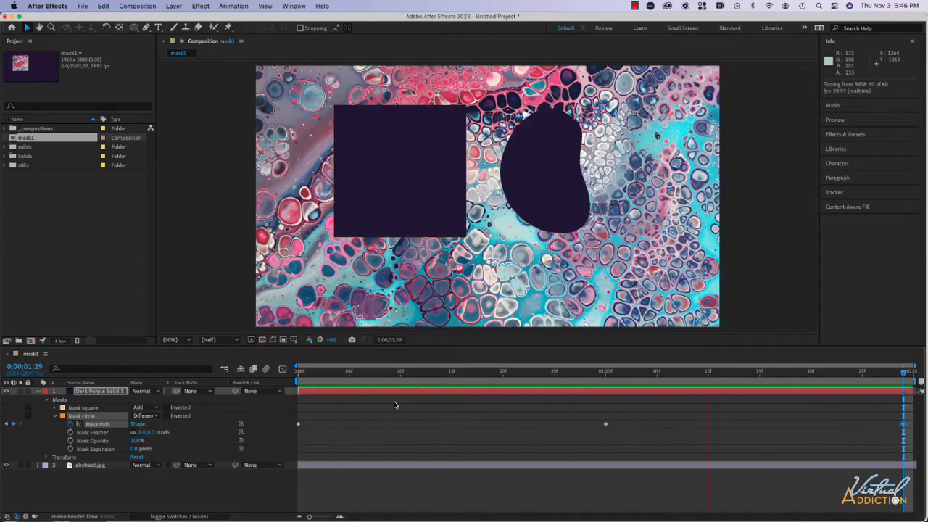
key(space)
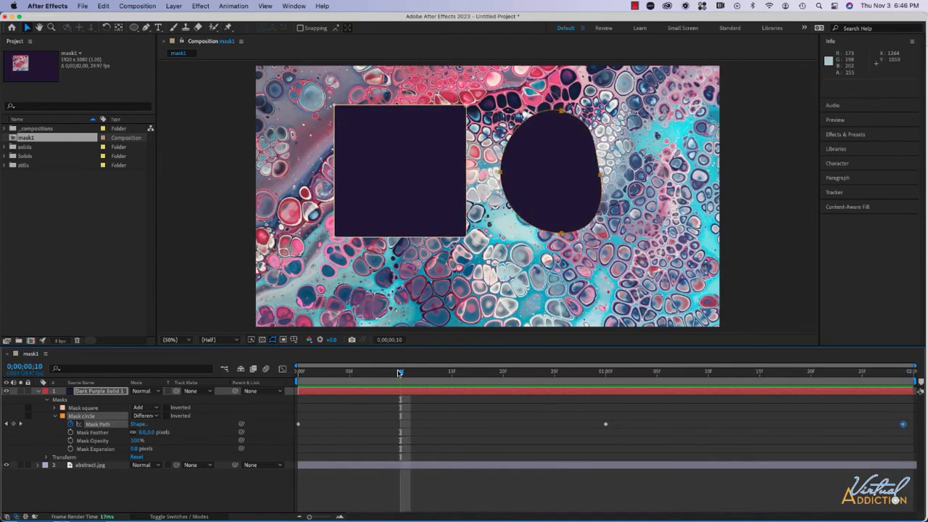
Experiment with Mask circle's Feather, Opacity and Expansion values.
drag(388, 375, 298, 373)
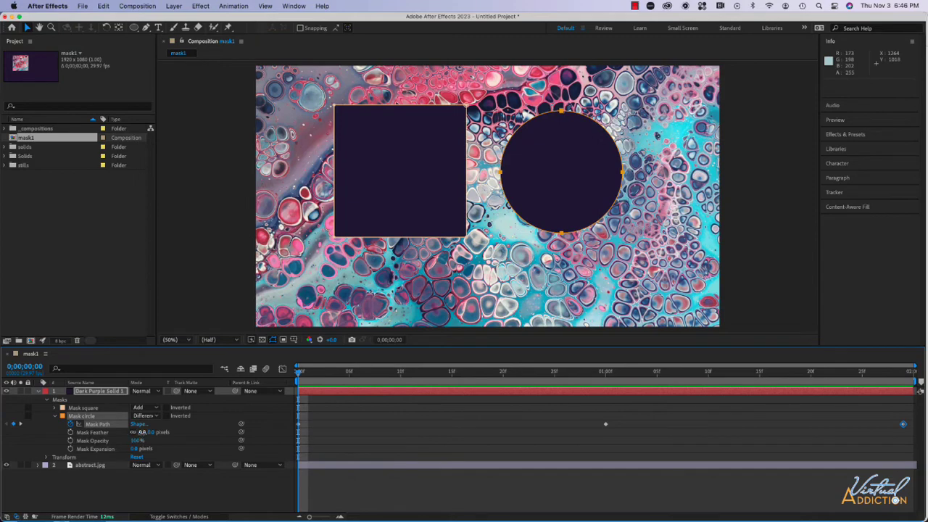
drag(142, 432, 180, 433)
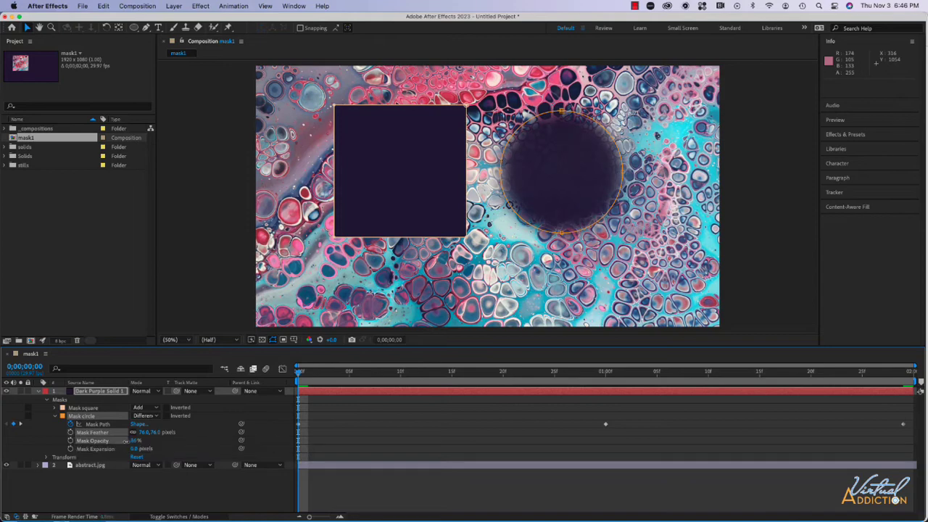
drag(134, 440, 158, 442)
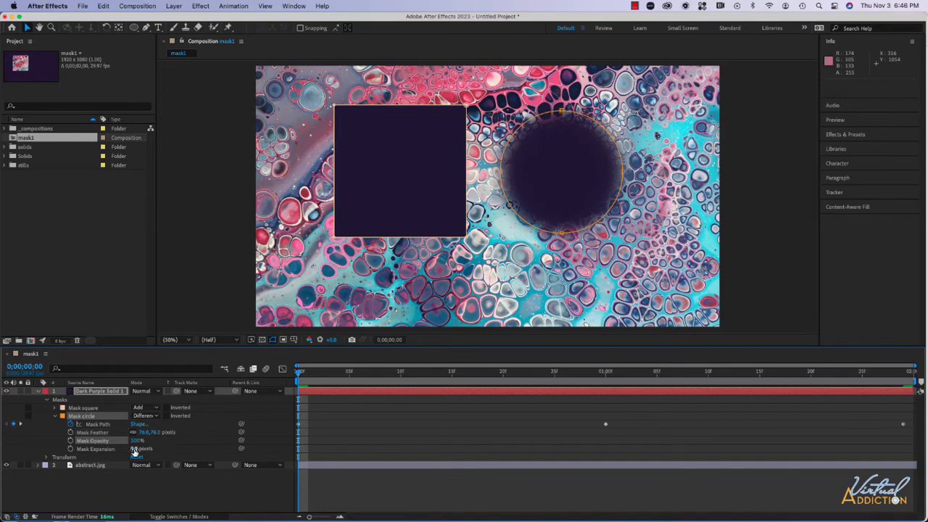
drag(135, 449, 110, 449)
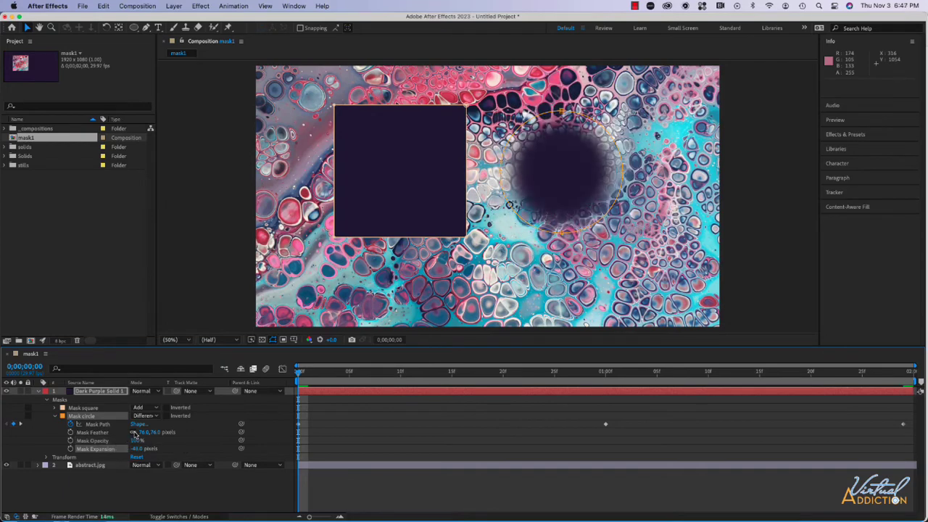
Set Mask circle's feather to 0 and its expansion to about 71 pixels.
click(141, 432)
text(0)
key(Return)
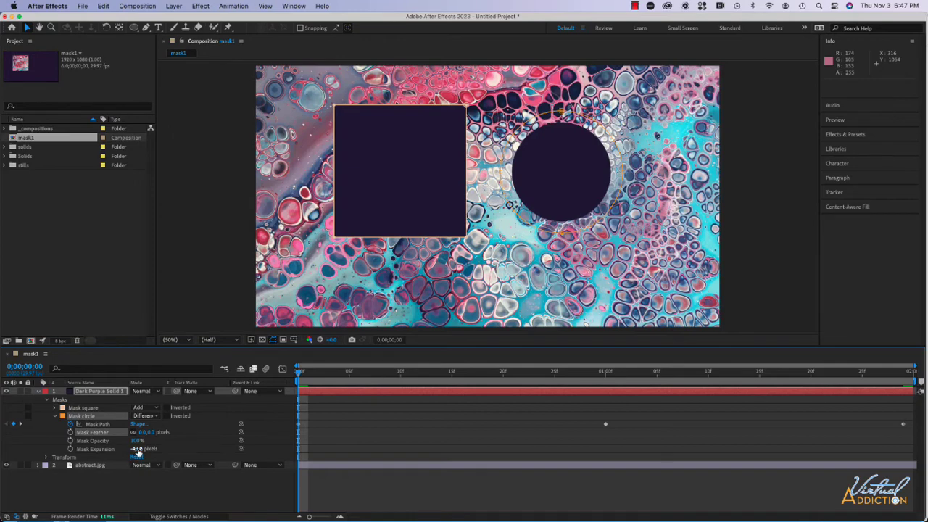
drag(137, 451, 200, 453)
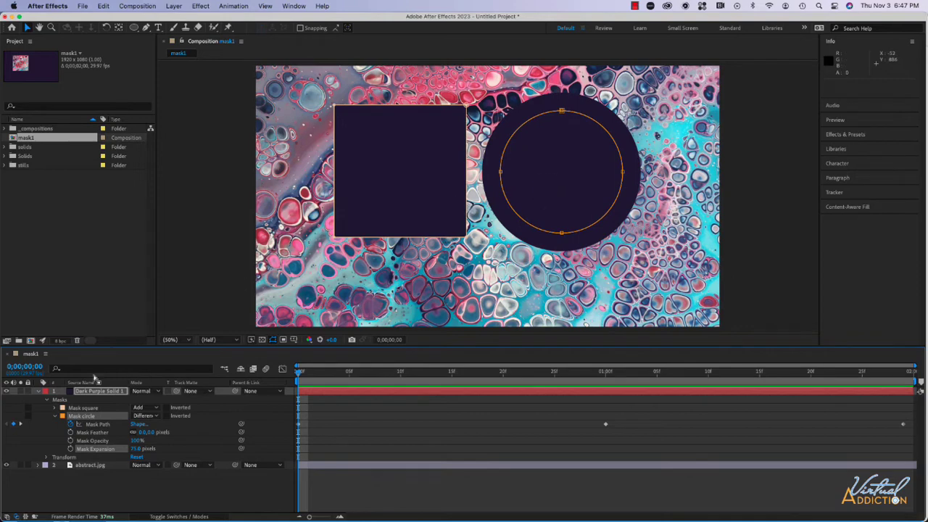
Delete Mask circle from Dark Purple Solid 1.
click(53, 412)
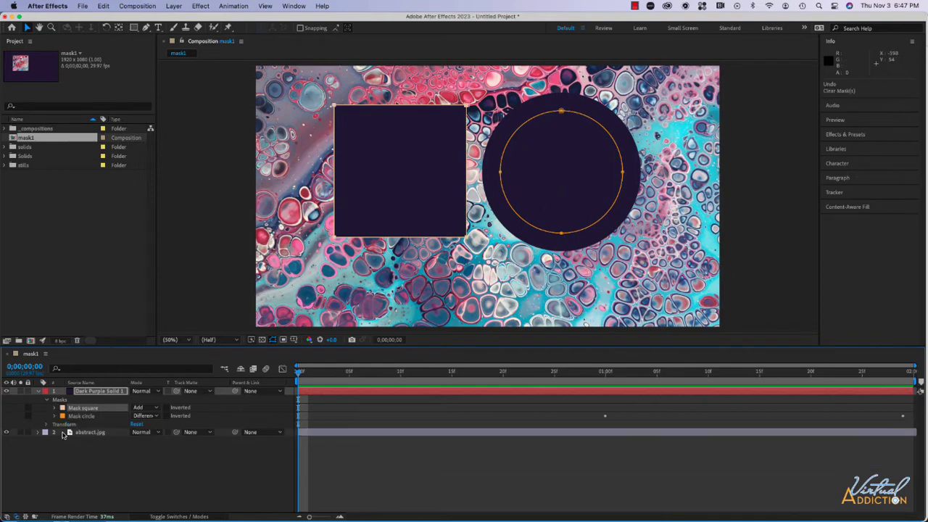
click(84, 417)
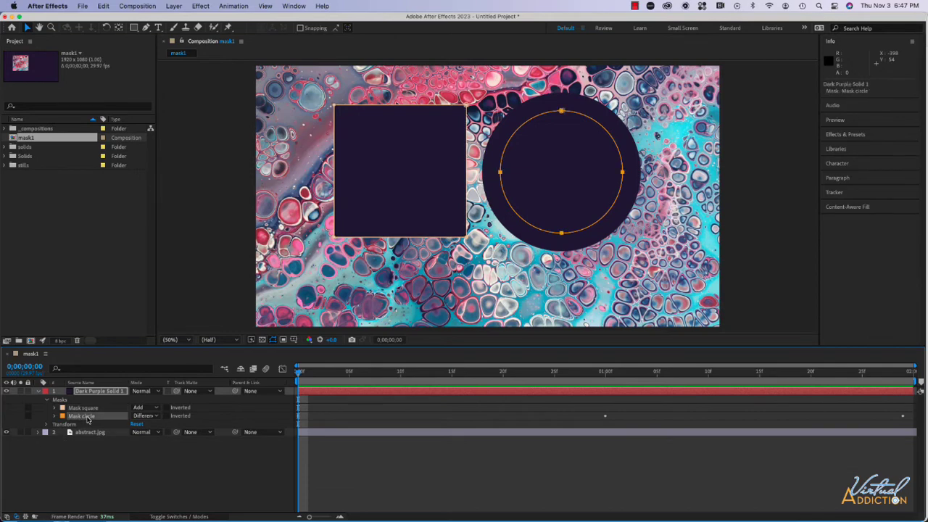
key(Delete)
Stretch Mask square's edges out to all four frame borders.
click(81, 409)
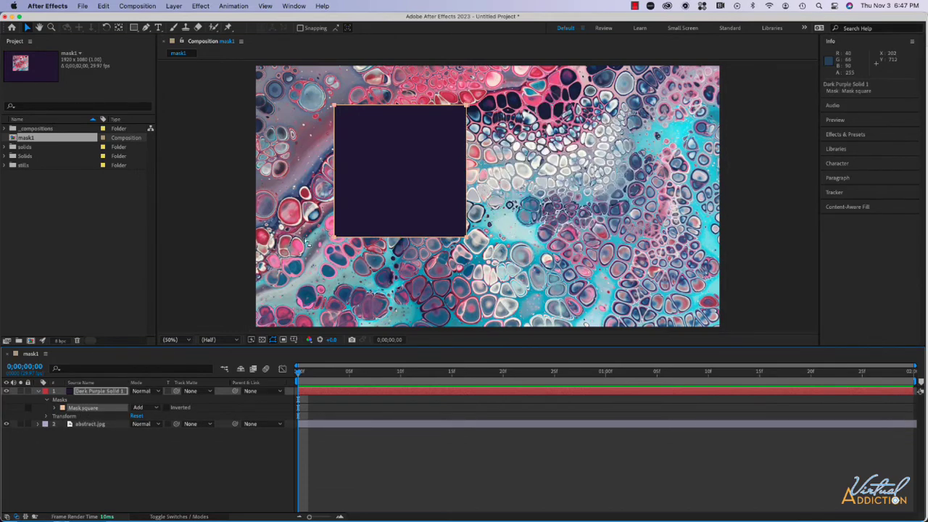
click(370, 238)
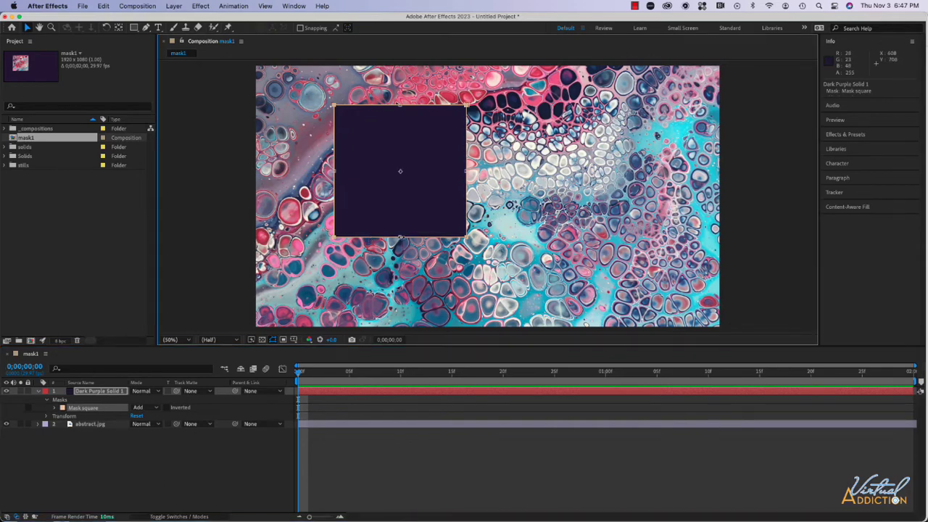
drag(400, 237, 394, 330)
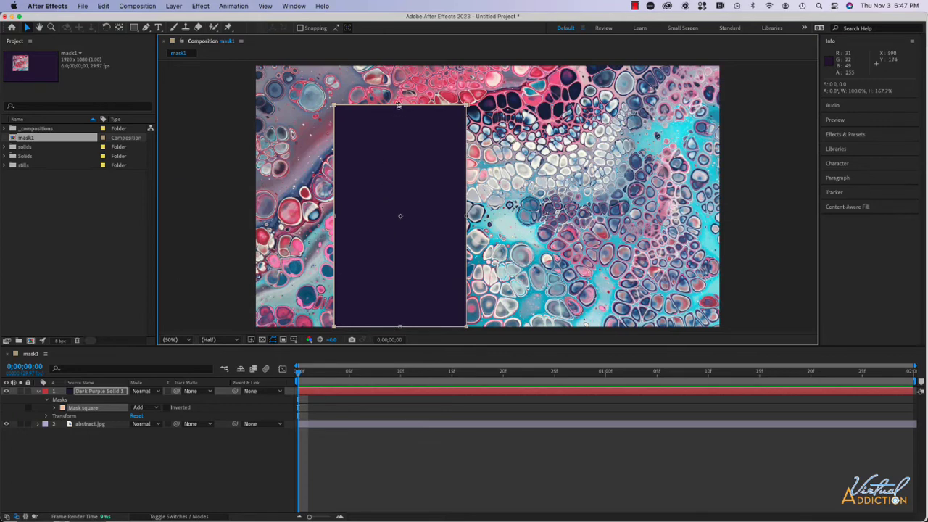
drag(399, 106, 391, 67)
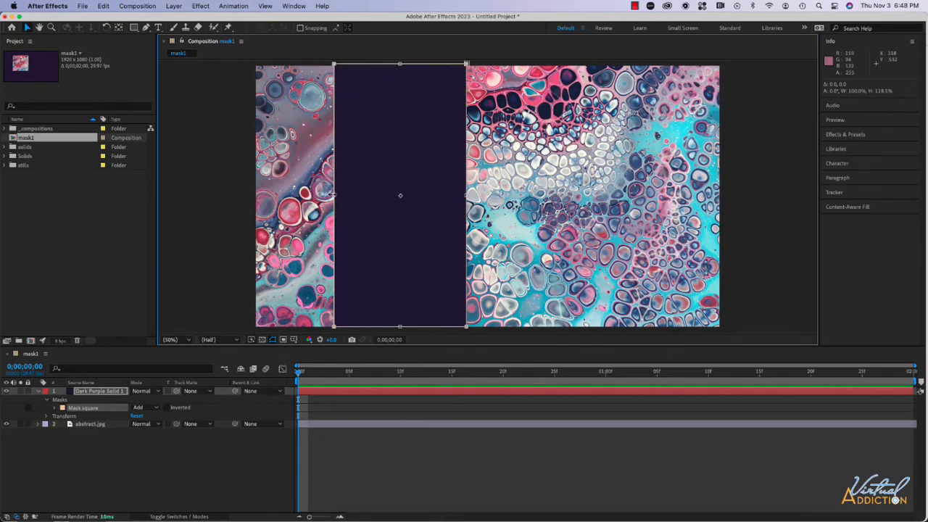
drag(333, 194, 254, 194)
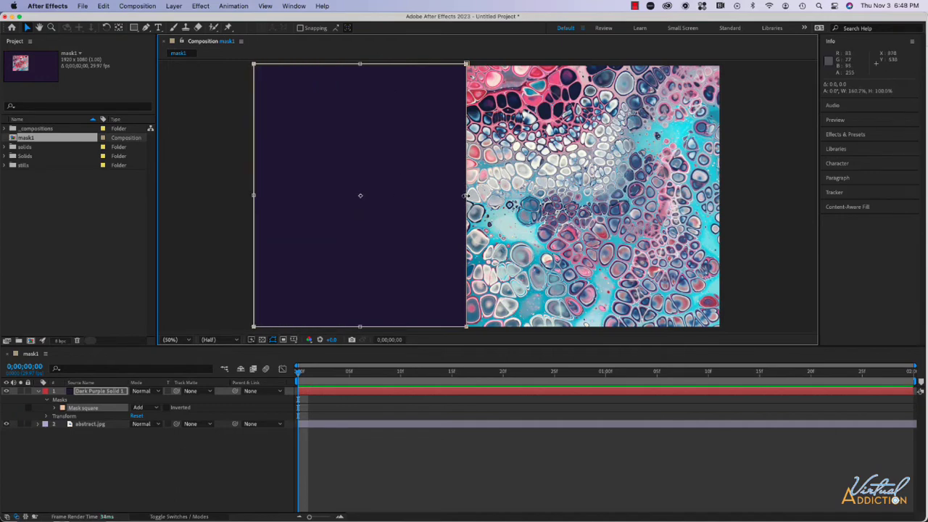
drag(466, 196, 723, 196)
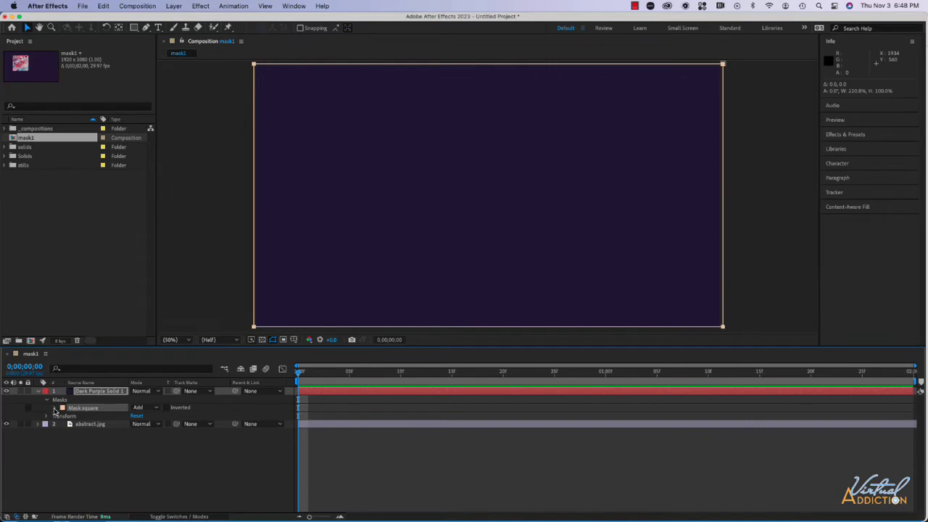
Keyframe Mask square at 0s, shrink it to a left-edge strip at 1s, and preview.
click(54, 409)
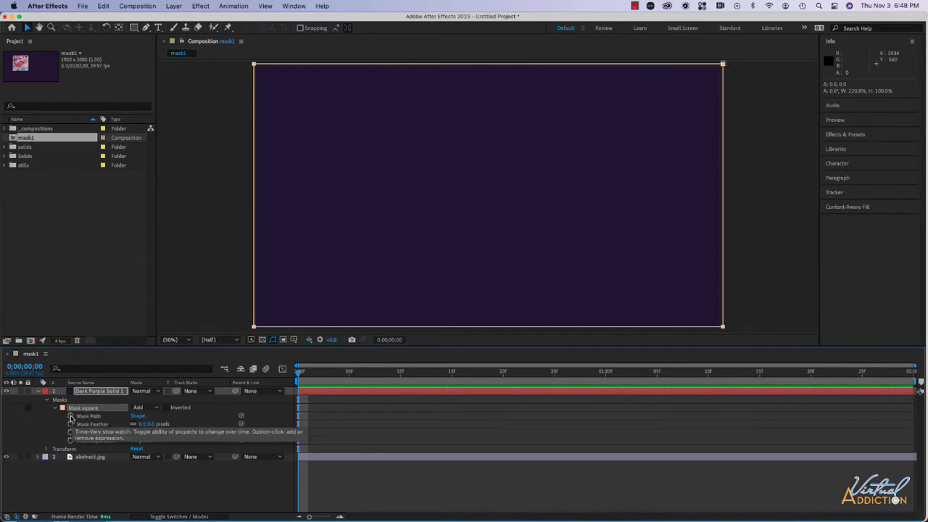
click(70, 416)
drag(299, 372, 604, 375)
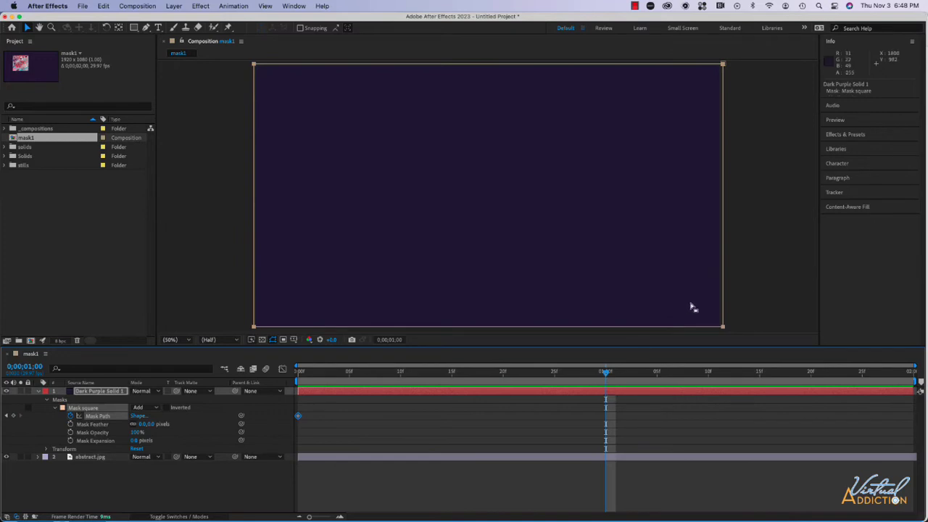
click(722, 327)
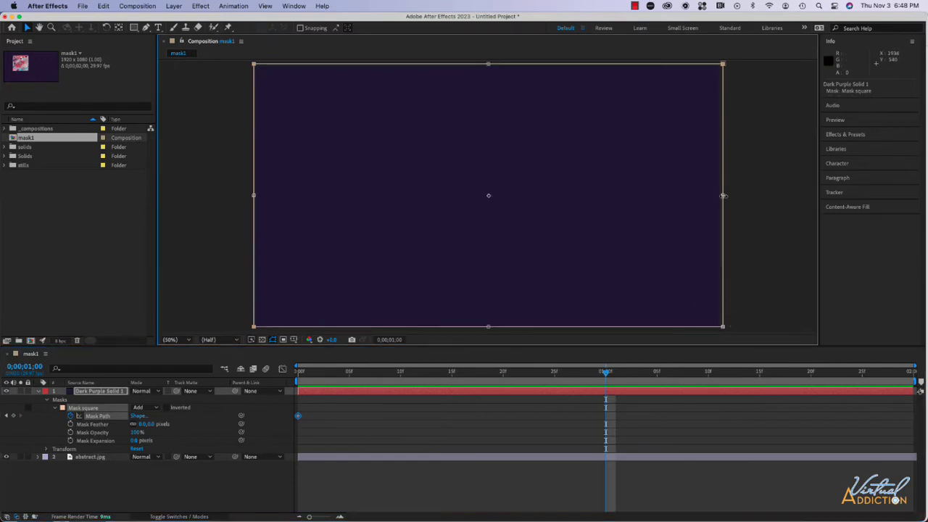
drag(723, 196, 241, 203)
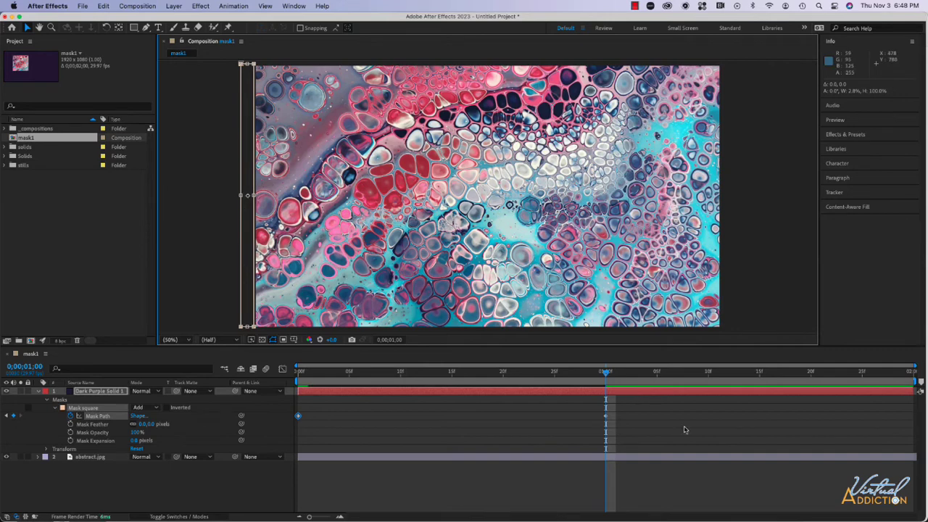
drag(607, 375, 292, 387)
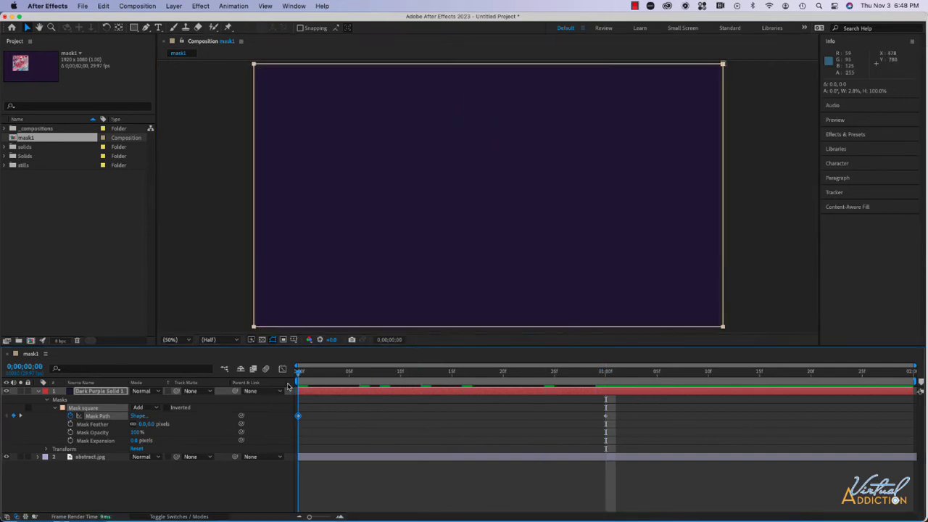
key(space)
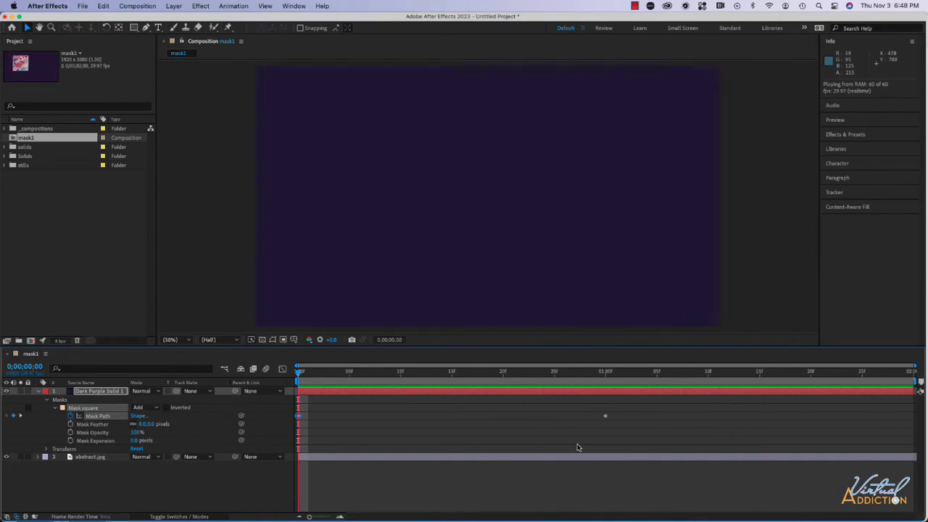
Give Mask square a heavy feather of about 67 pixels.
key(space)
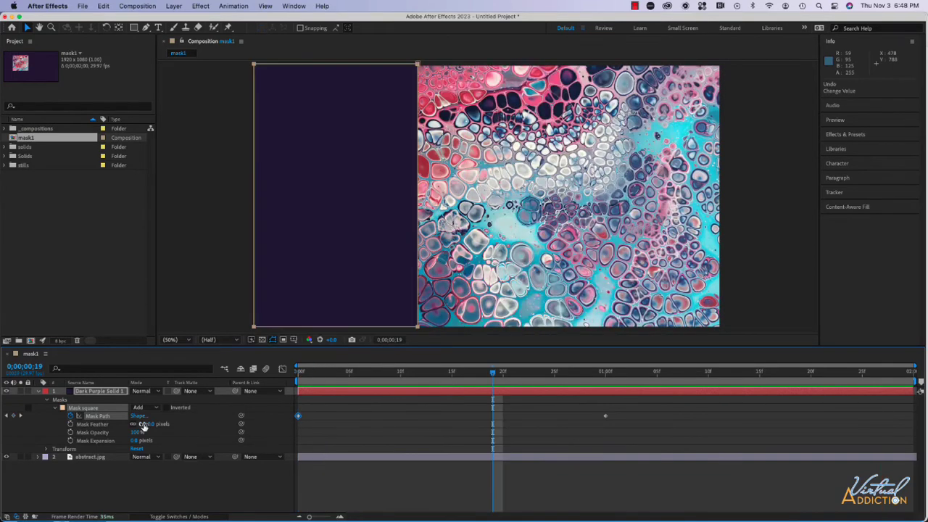
mouse_move(143, 427)
mouse_down()
mouse_move(180, 427)
mouse_move(142, 440)
mouse_move(155, 441)
mouse_up()
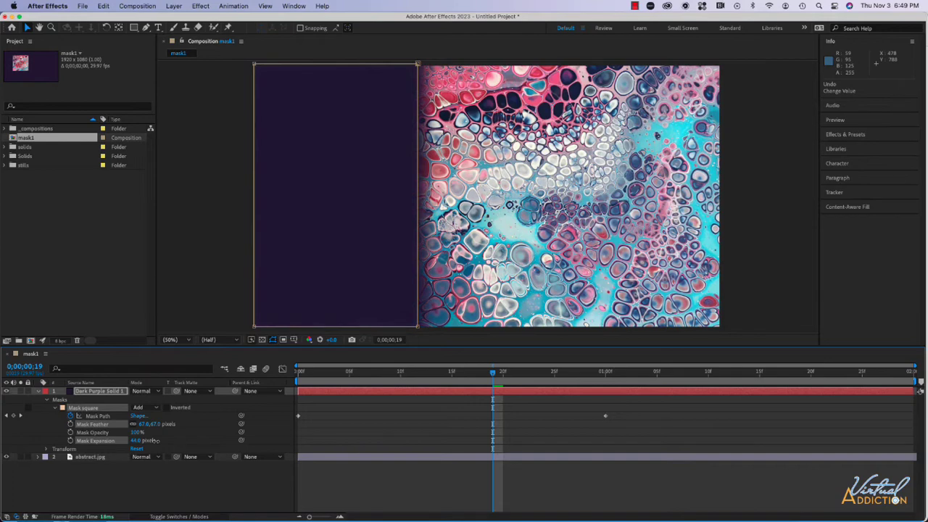
click(442, 116)
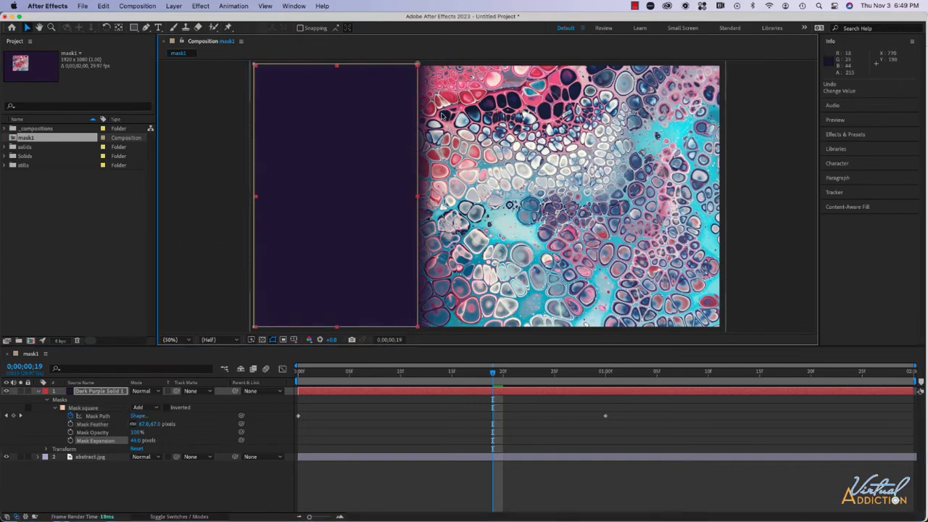
click(417, 362)
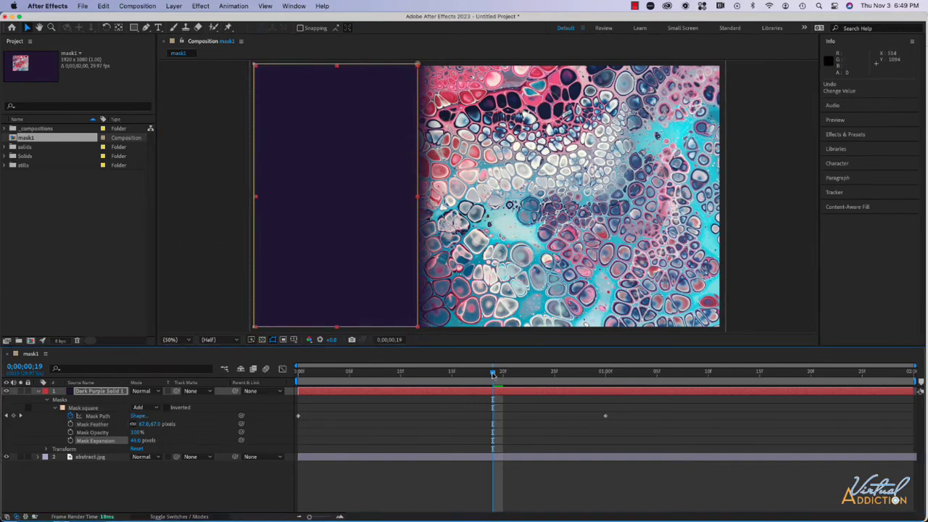
Preview the feathered reveal from 0;00;00;00.
drag(492, 374, 217, 341)
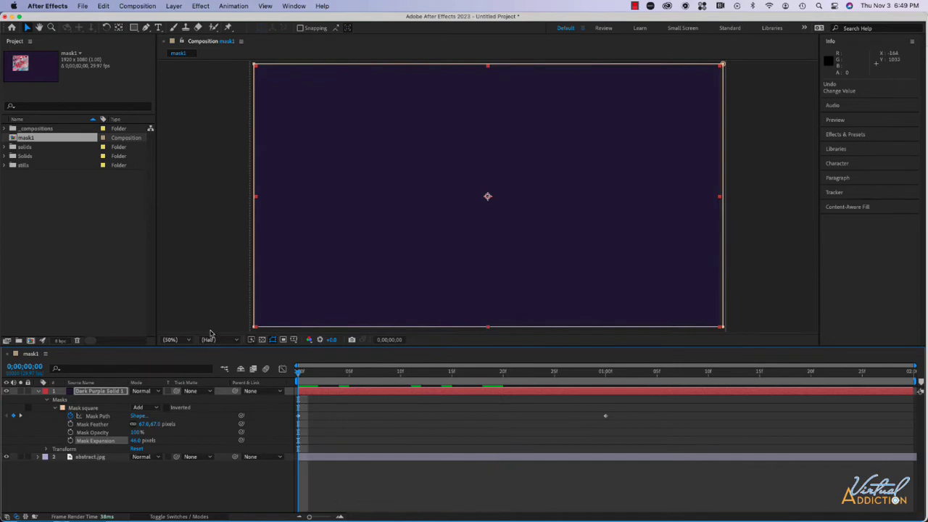
click(211, 306)
key(space)
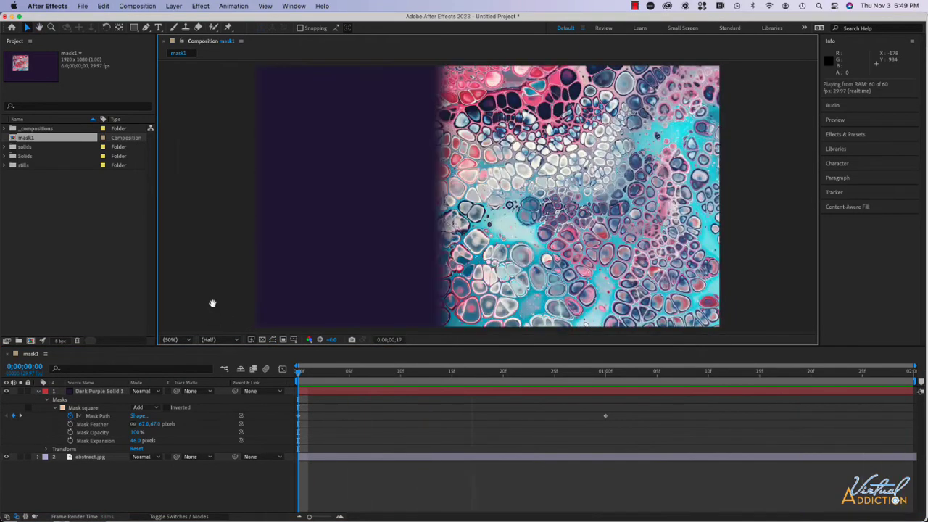
key(space)
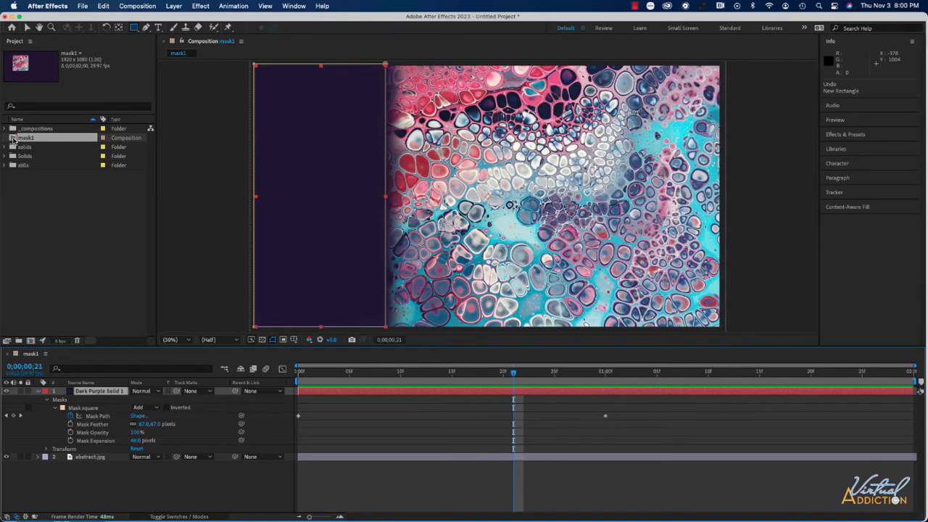
Open the mask2 composition from the _compositions folder and expand the solid's Masks list.
click(5, 128)
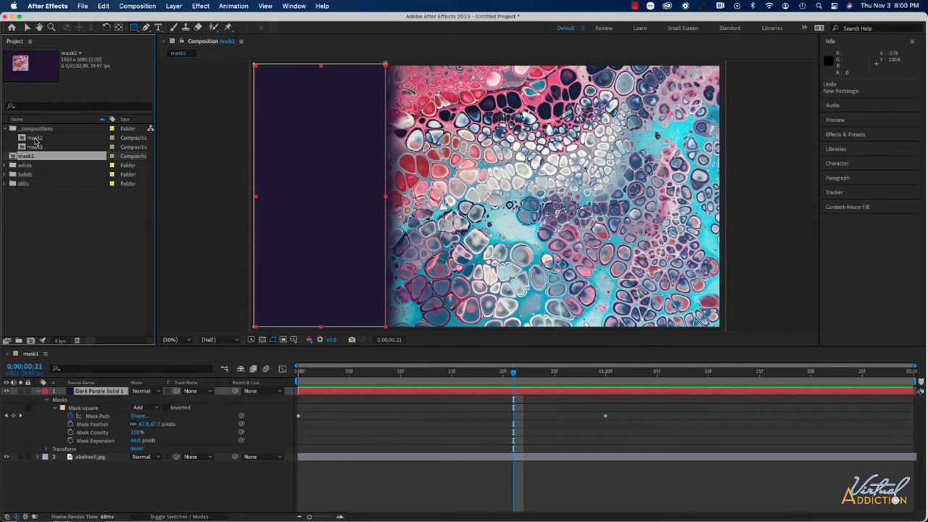
double_click(34, 137)
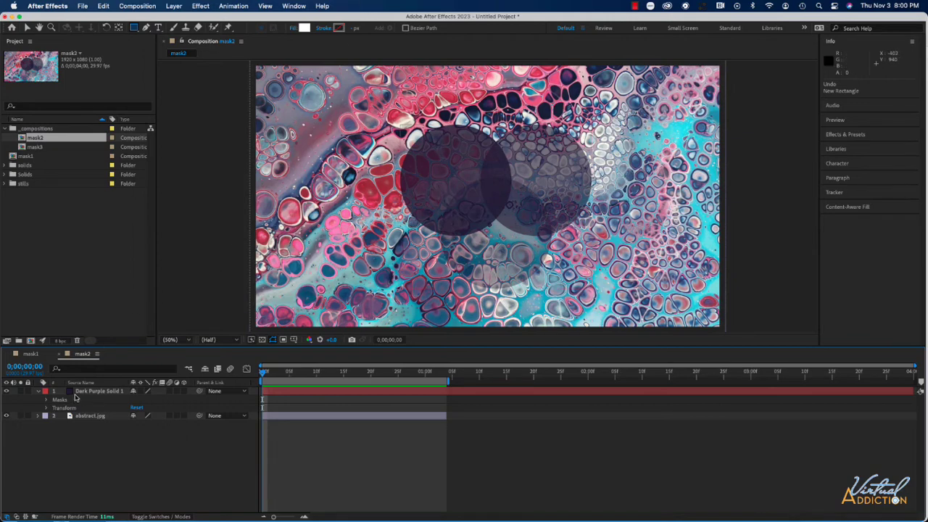
click(47, 401)
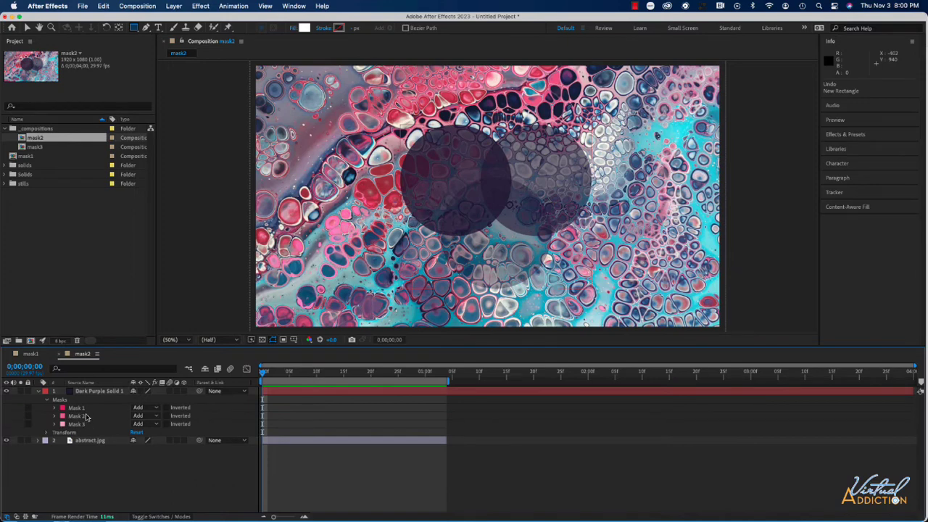
Select Mask 1–3 and reveal their properties, then switch to the Selection tool and deselect in the viewer.
click(88, 412)
shift+click(65, 422)
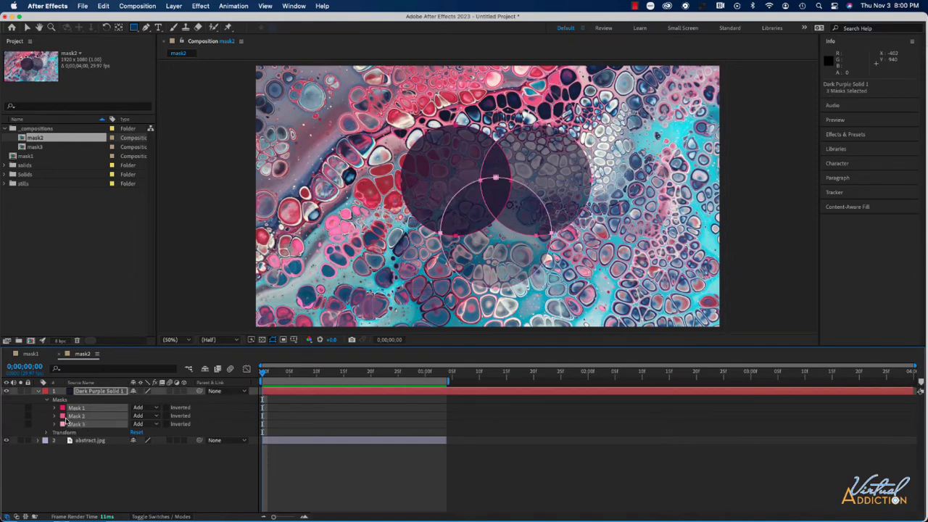
click(54, 408)
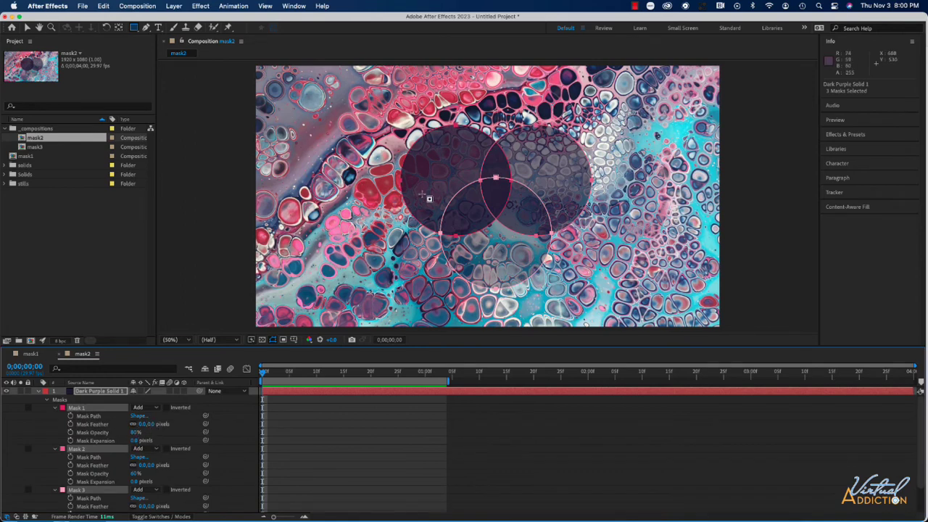
key(v)
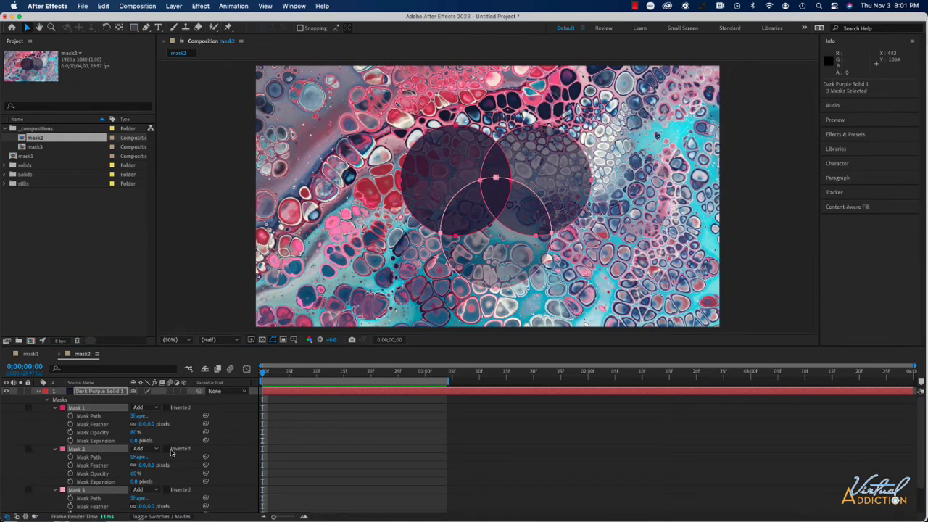
scroll(158, 473, down, 3)
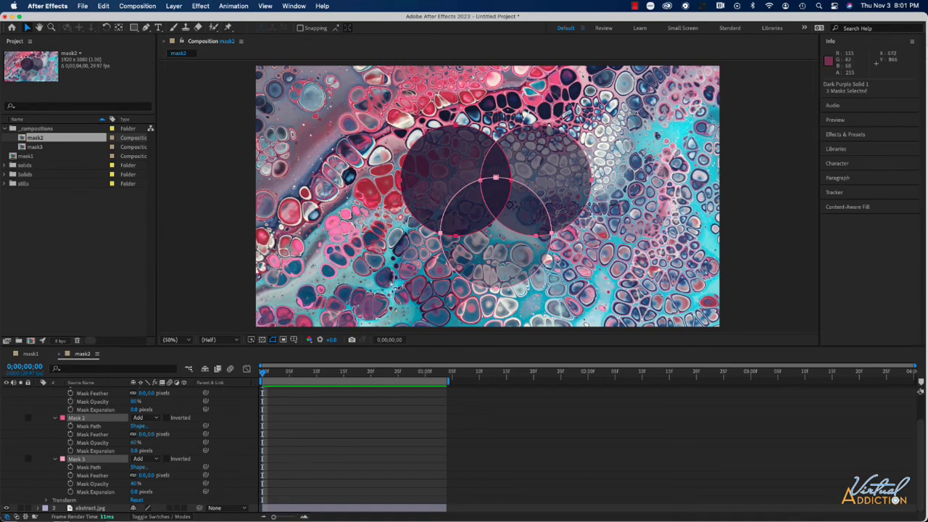
click(255, 303)
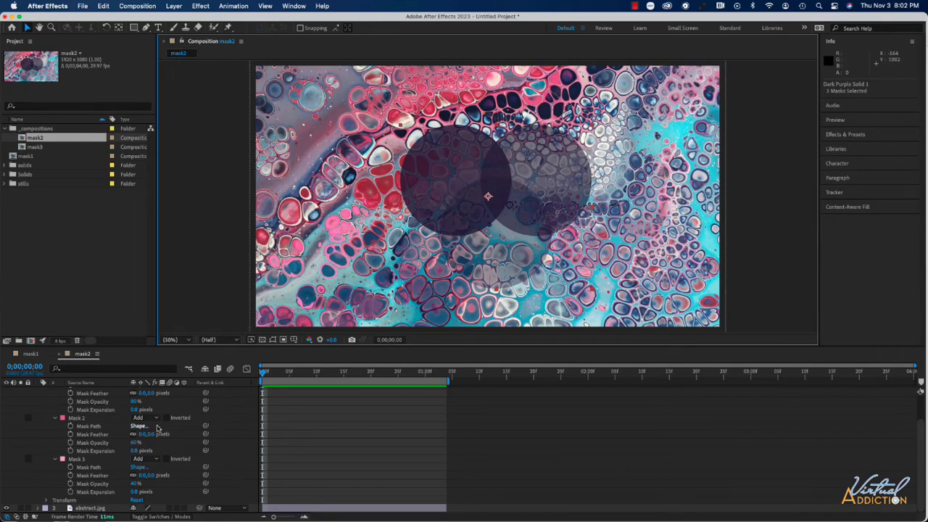
Change the mode of Mask 1, Mask 2 and Mask 3 from Add to Lighten.
scroll(149, 423, up, 2)
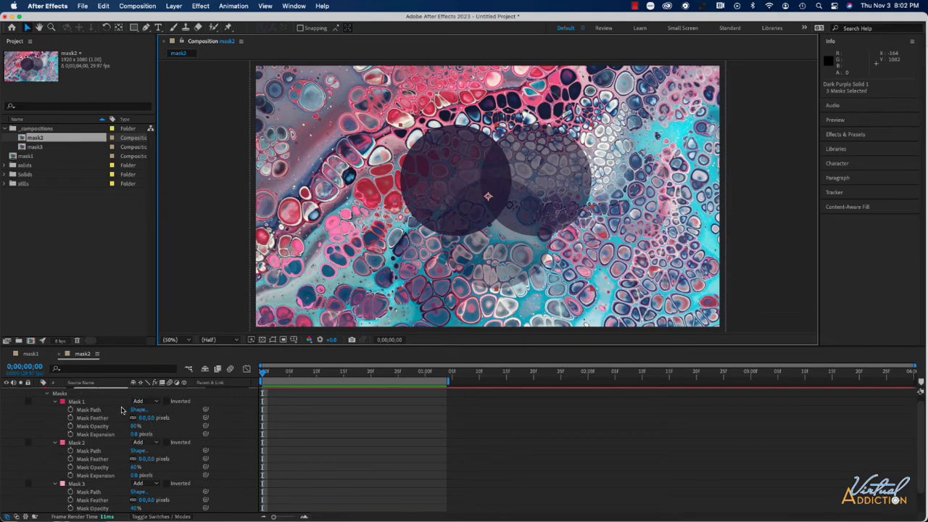
click(155, 403)
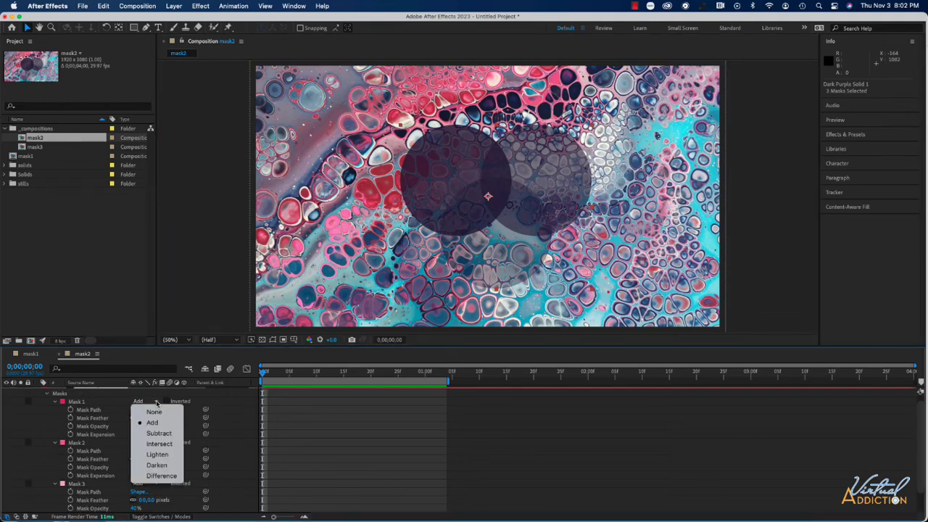
click(157, 454)
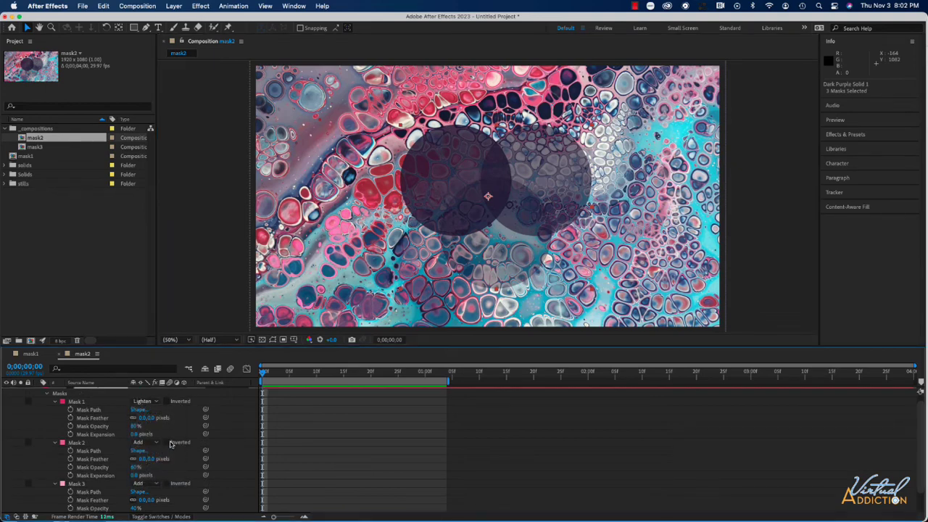
click(148, 442)
click(149, 494)
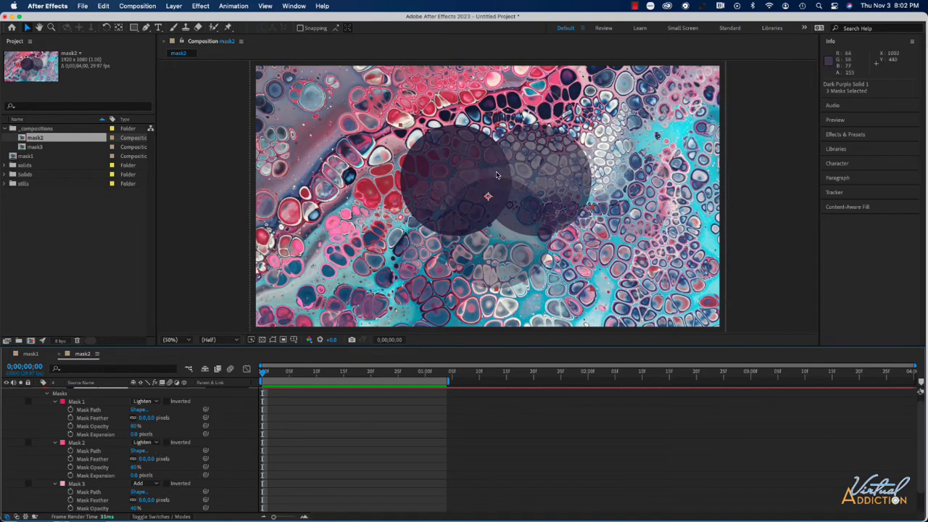
scroll(145, 464, down, 2)
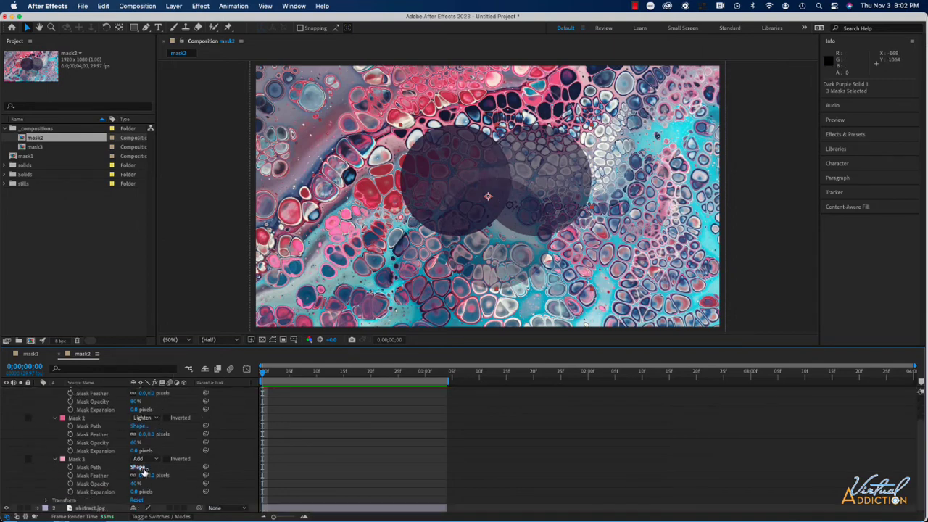
click(144, 458)
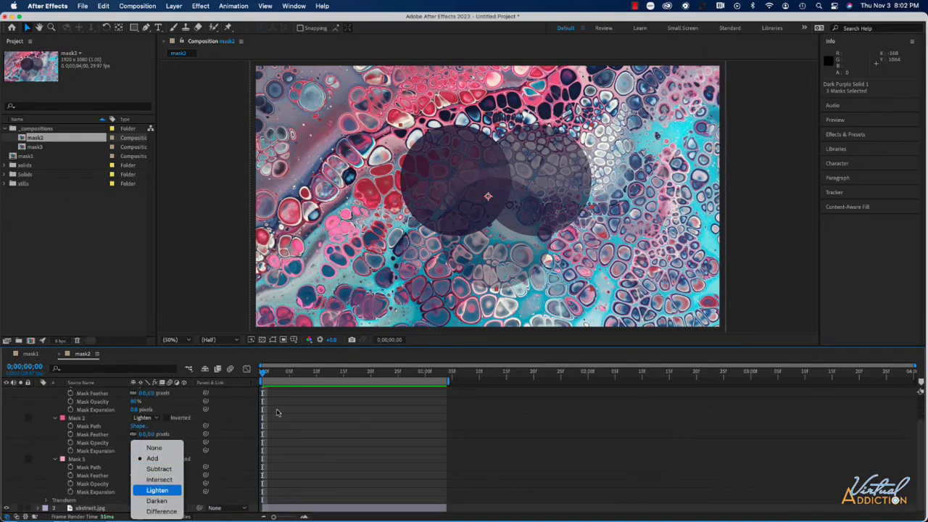
key(Return)
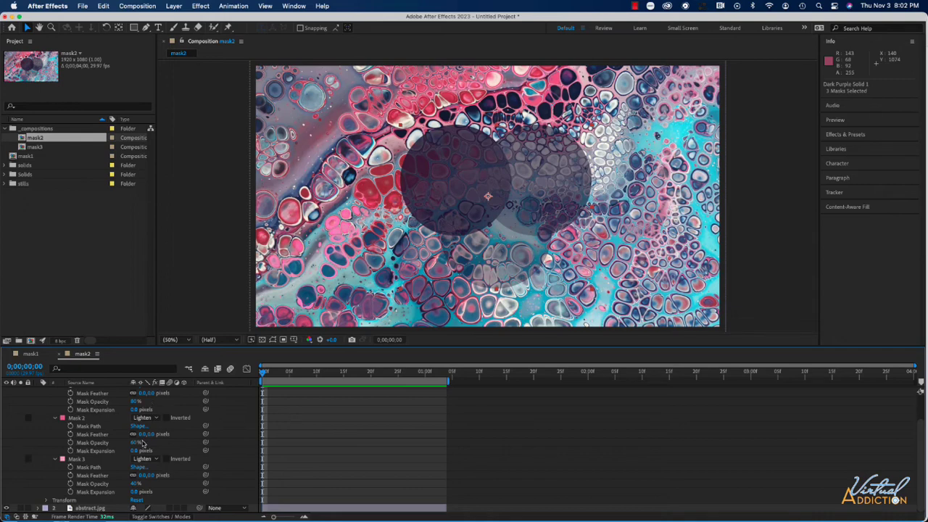
Open mask3, expand Dark Purple Solid 1's two circle masks, and deselect them in the viewer.
double_click(33, 147)
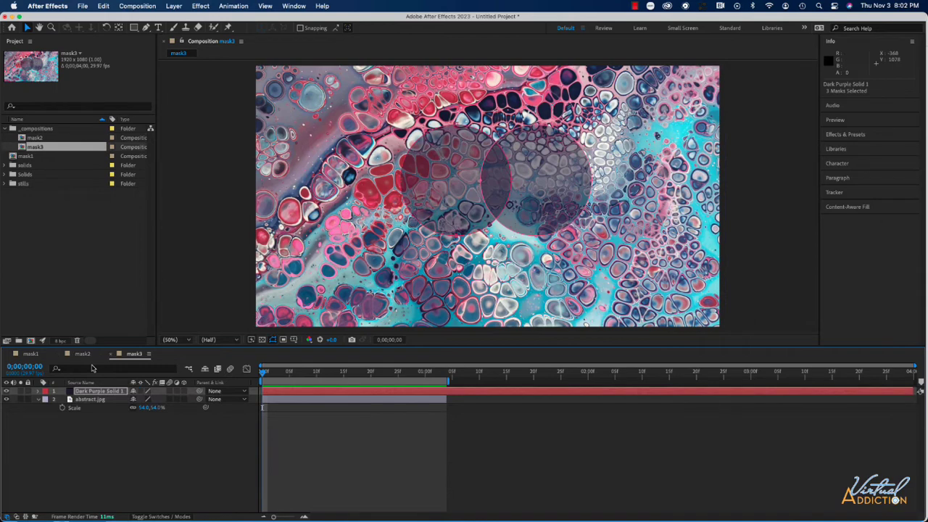
click(39, 391)
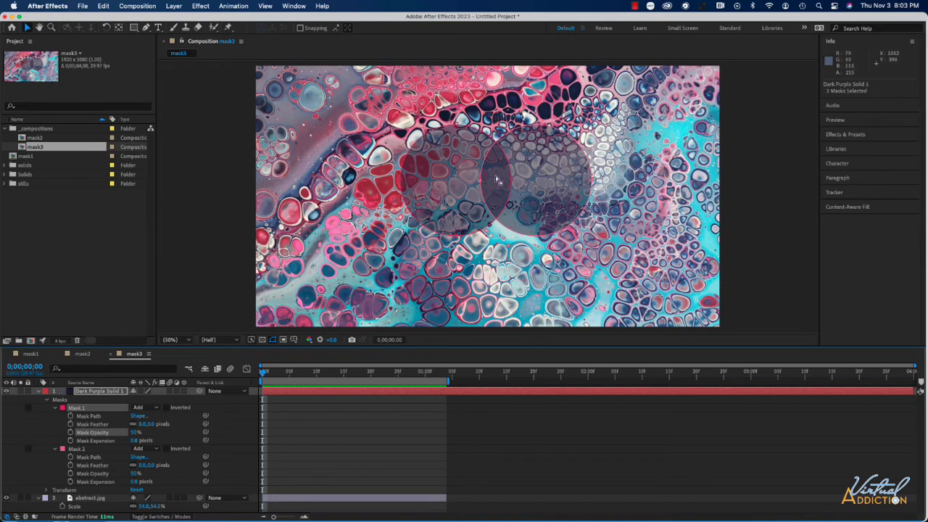
click(272, 339)
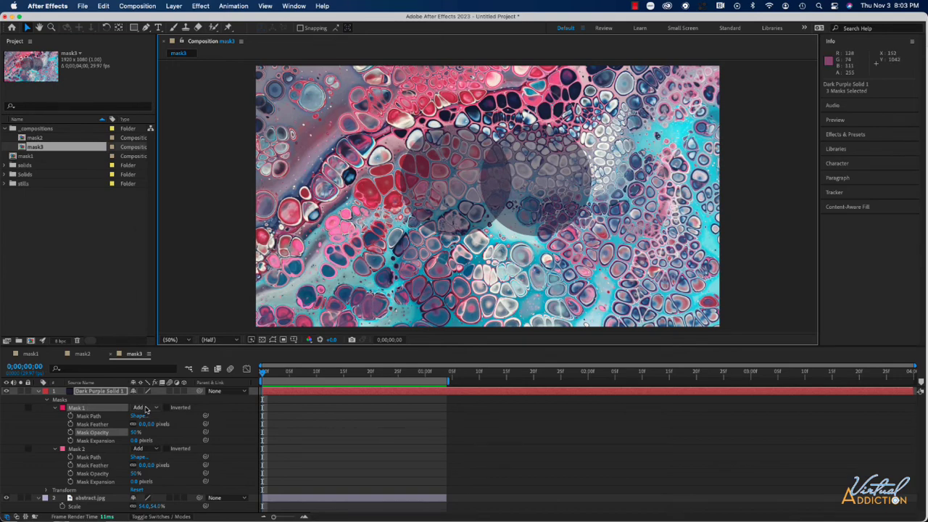
Switch Mask 1 and Mask 2 in mask3 from Add to Darken mode.
click(144, 409)
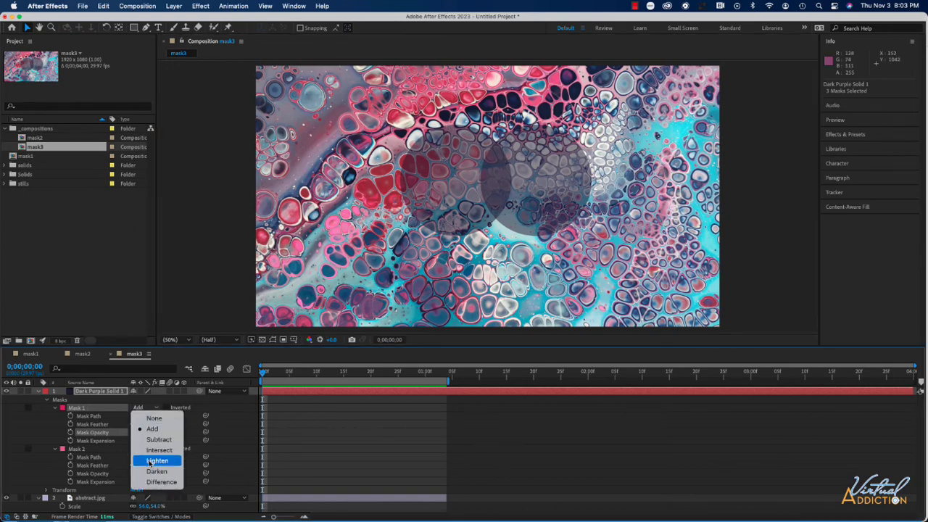
click(150, 472)
click(145, 449)
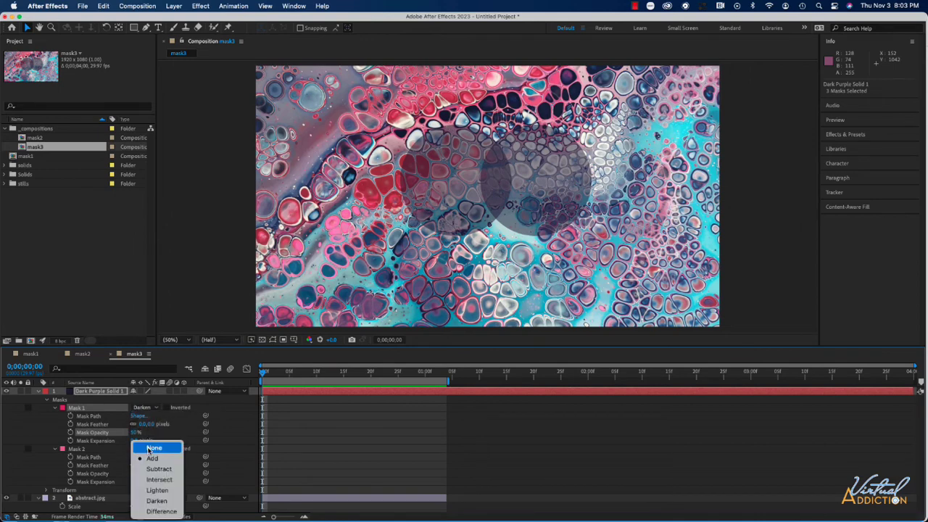
click(156, 500)
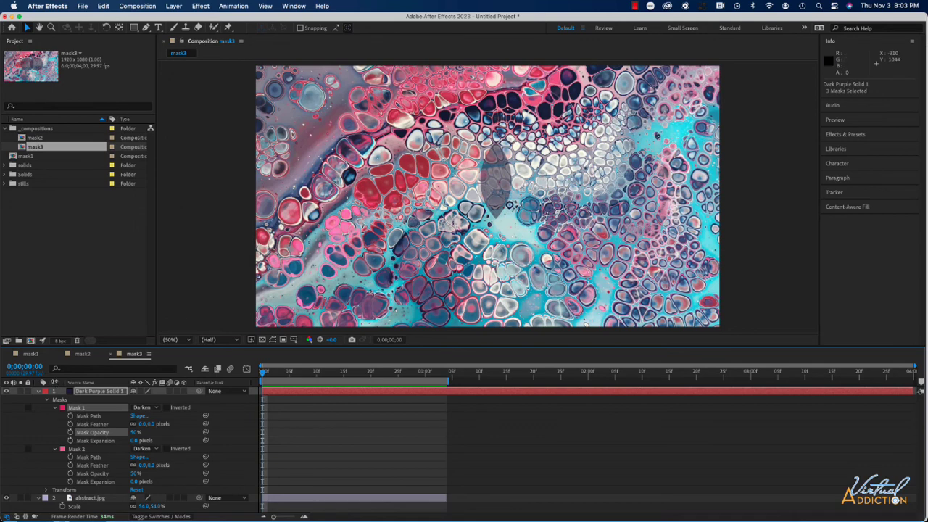
Go back to the mask1 composition tab in the Timeline.
click(32, 354)
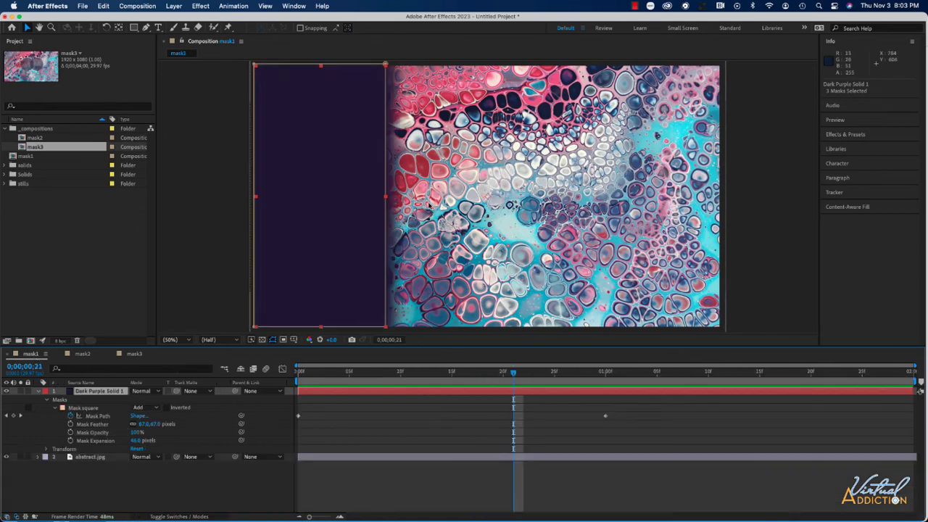